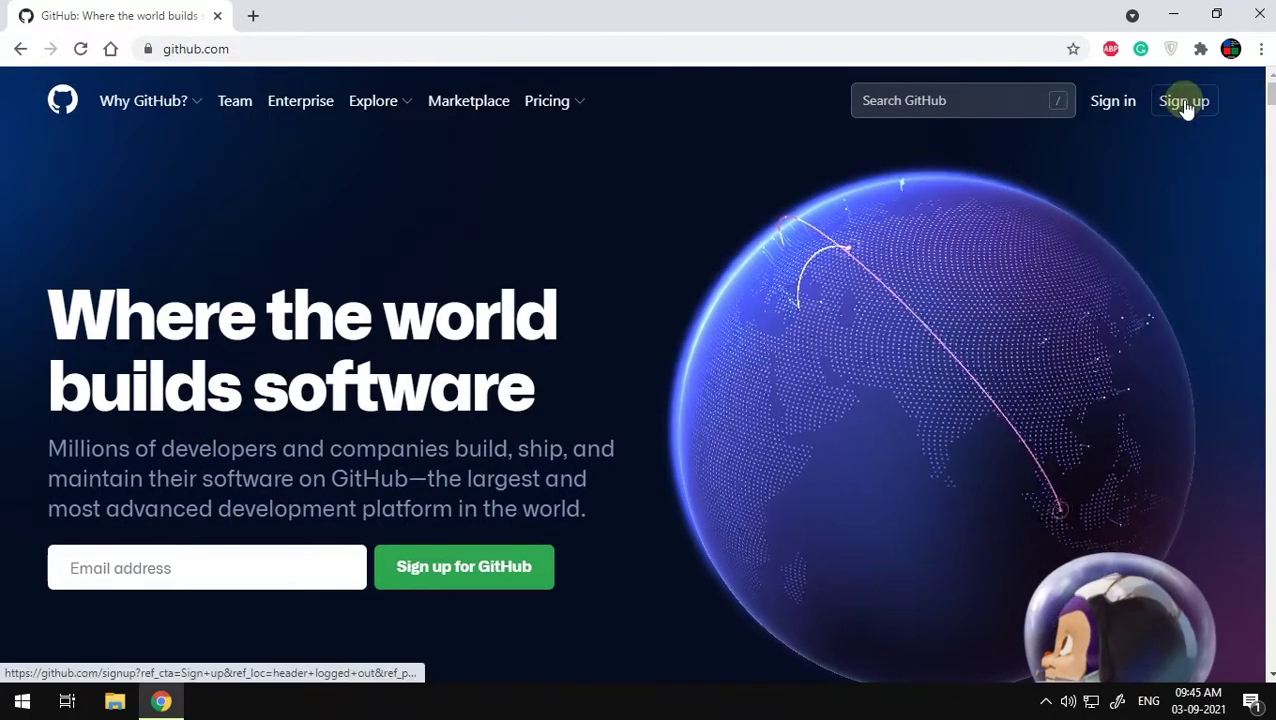
Step: Enter the account e-mail address on the GitHub homepage and start signing up
left_click(262, 555)
type("g")
key("BackSpace")
left_click(497, 575)
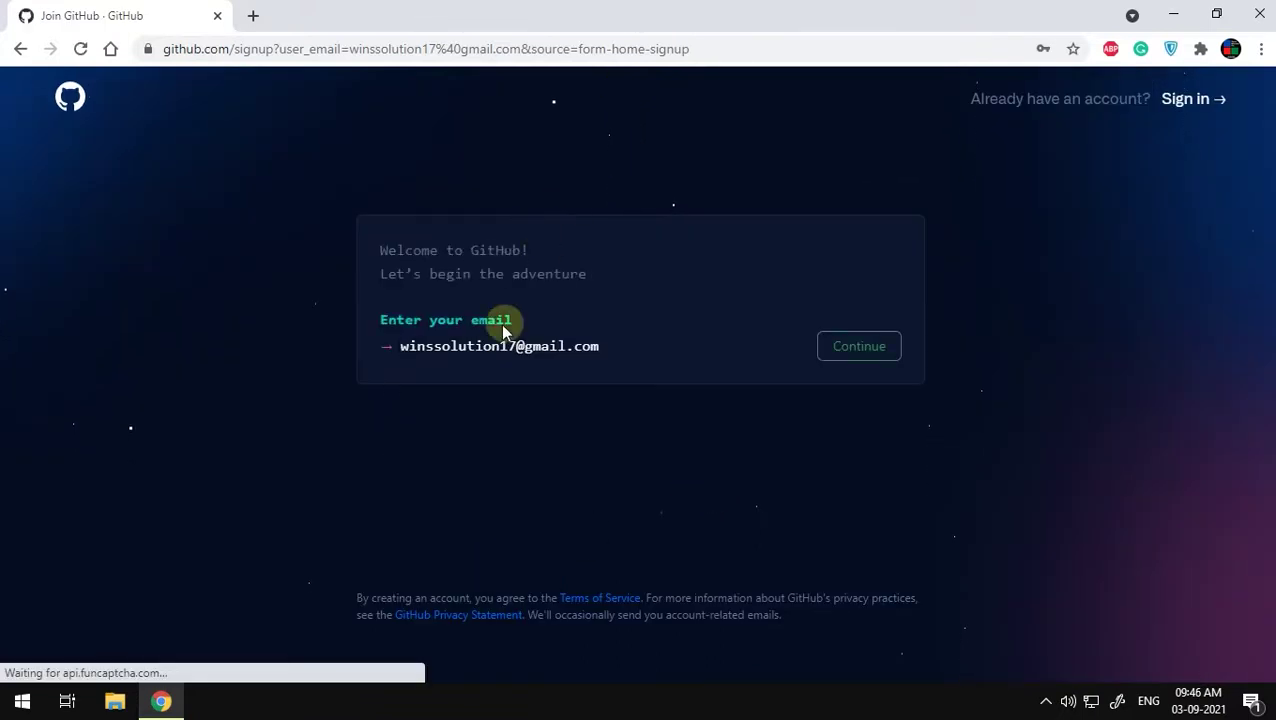
Step: Confirm the e-mail and replace the prefilled password with a strong new one
left_click(858, 350)
left_click(461, 421)
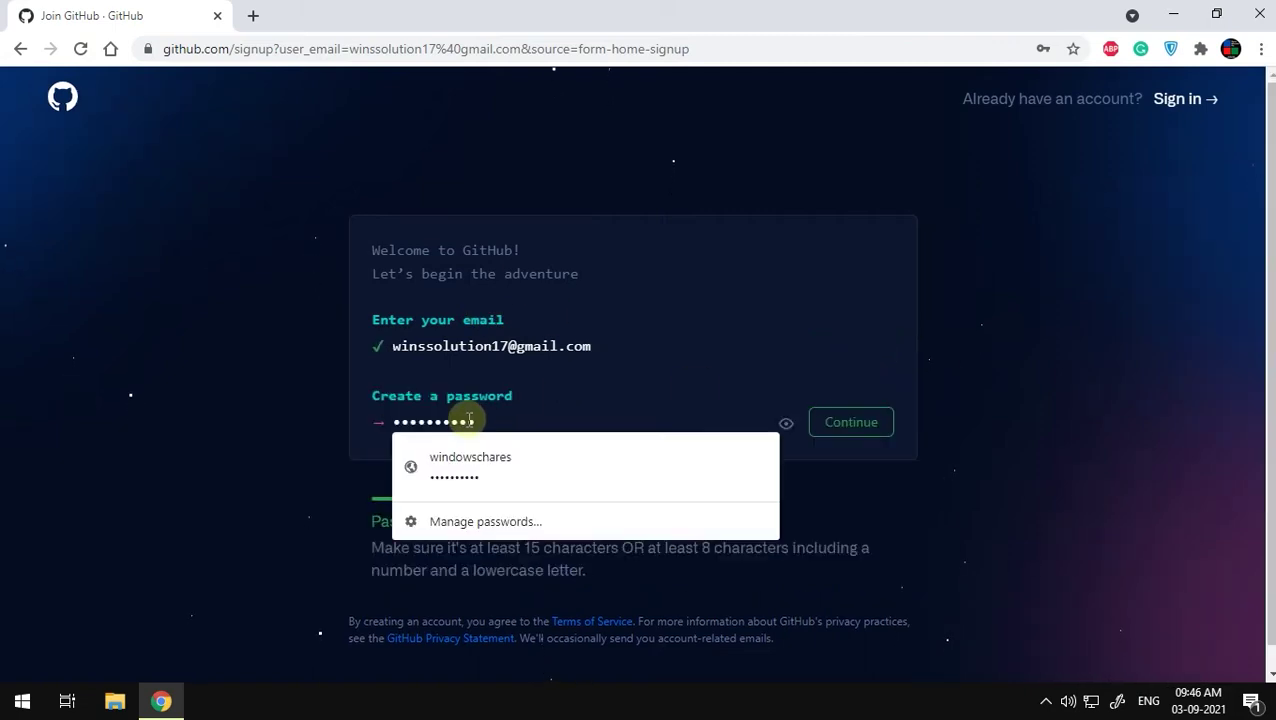
left_click(520, 416)
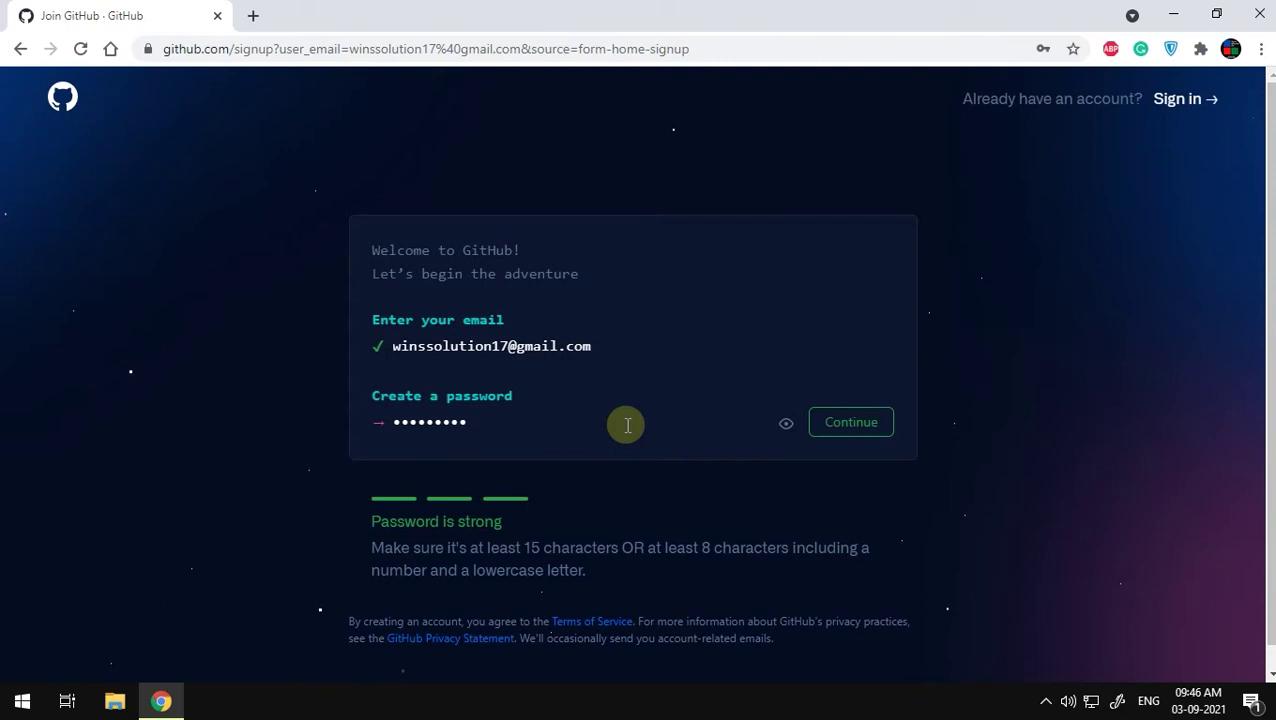
key("BackSpace")
key("BackSpace")
key("BackSpace")
key("BackSpace")
key("BackSpace")
key("BackSpace")
key("BackSpace")
key("BackSpace")
key("BackSpace")
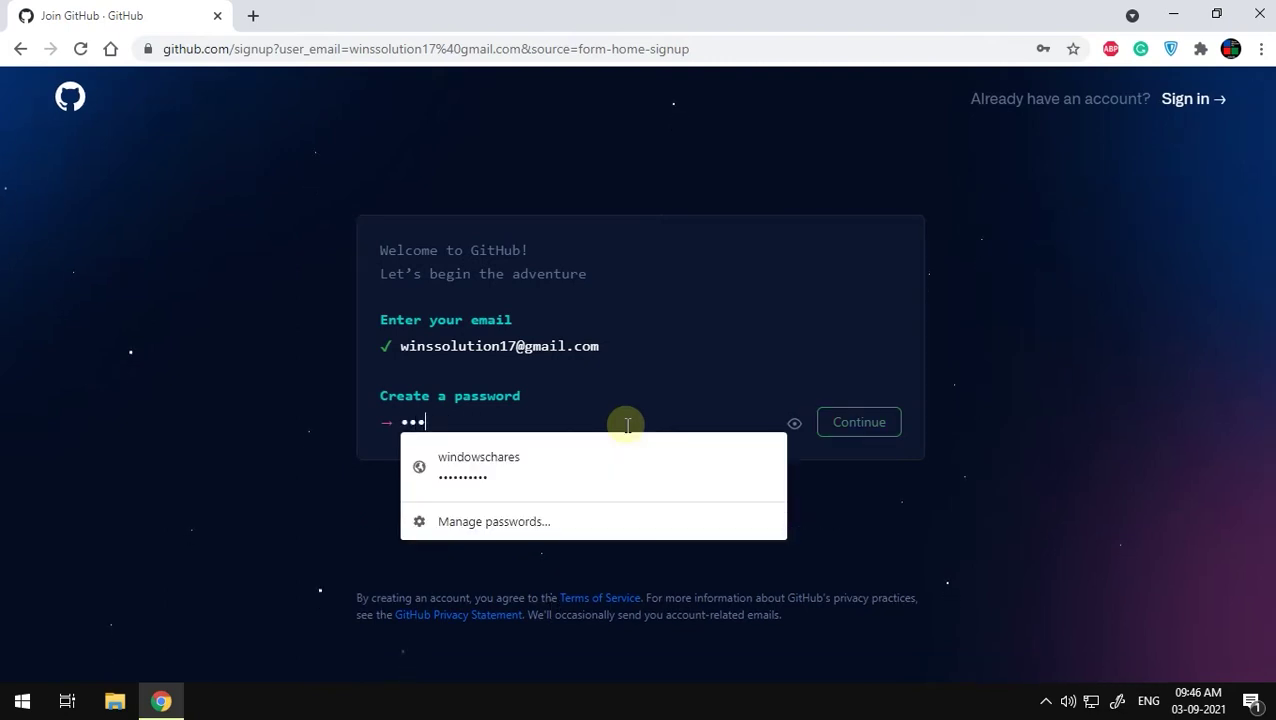
type("••••••••")
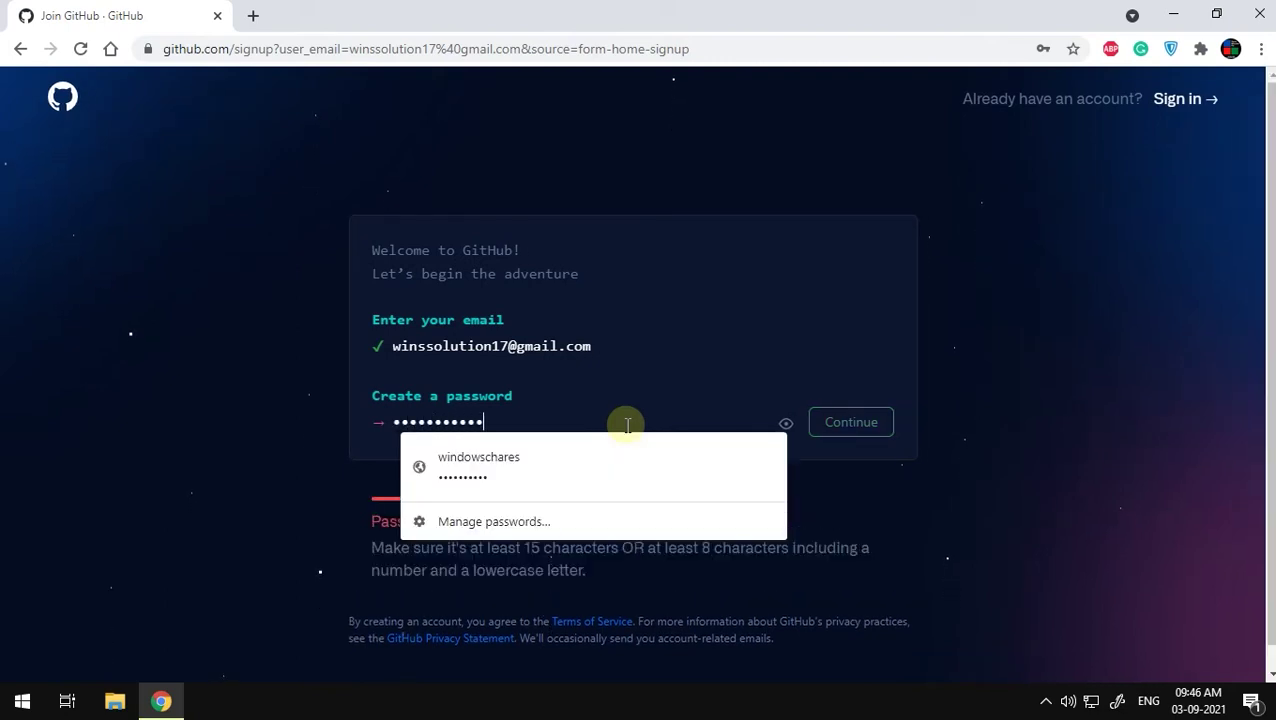
left_click(843, 423)
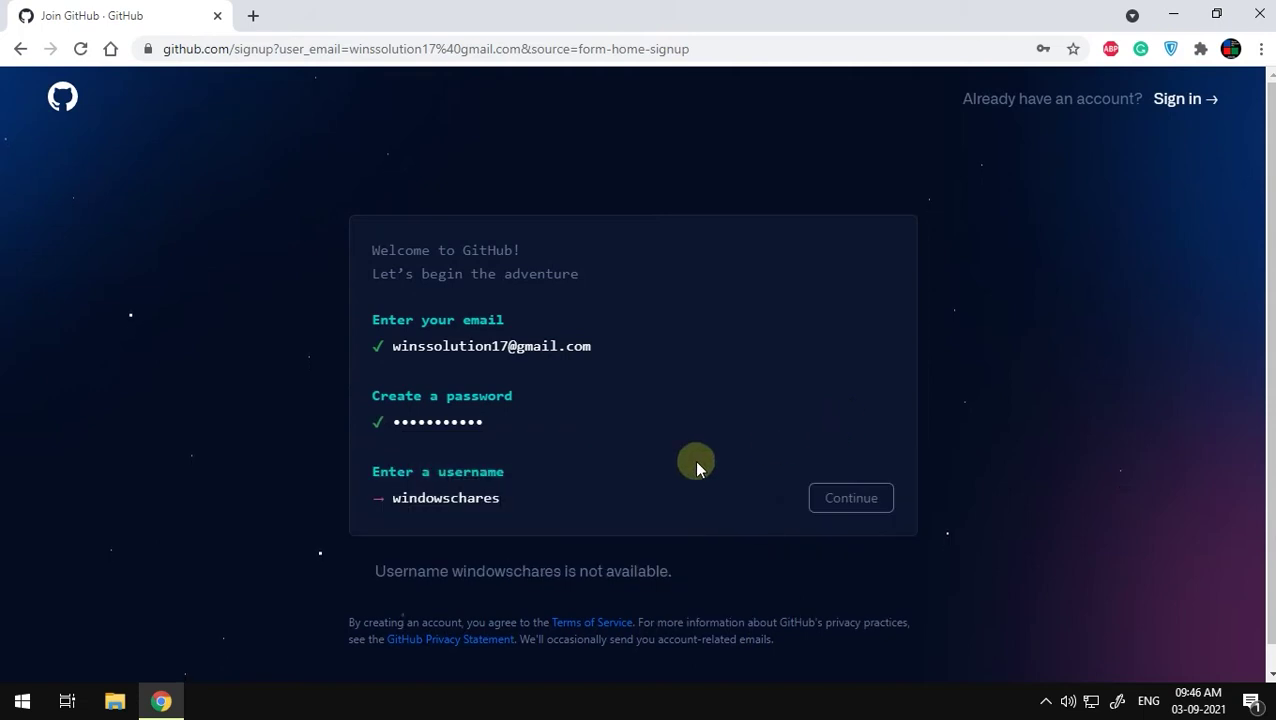
Step: Replace the taken username with an available one and continue
left_click(476, 505)
left_click_drag(522, 500, 356, 493)
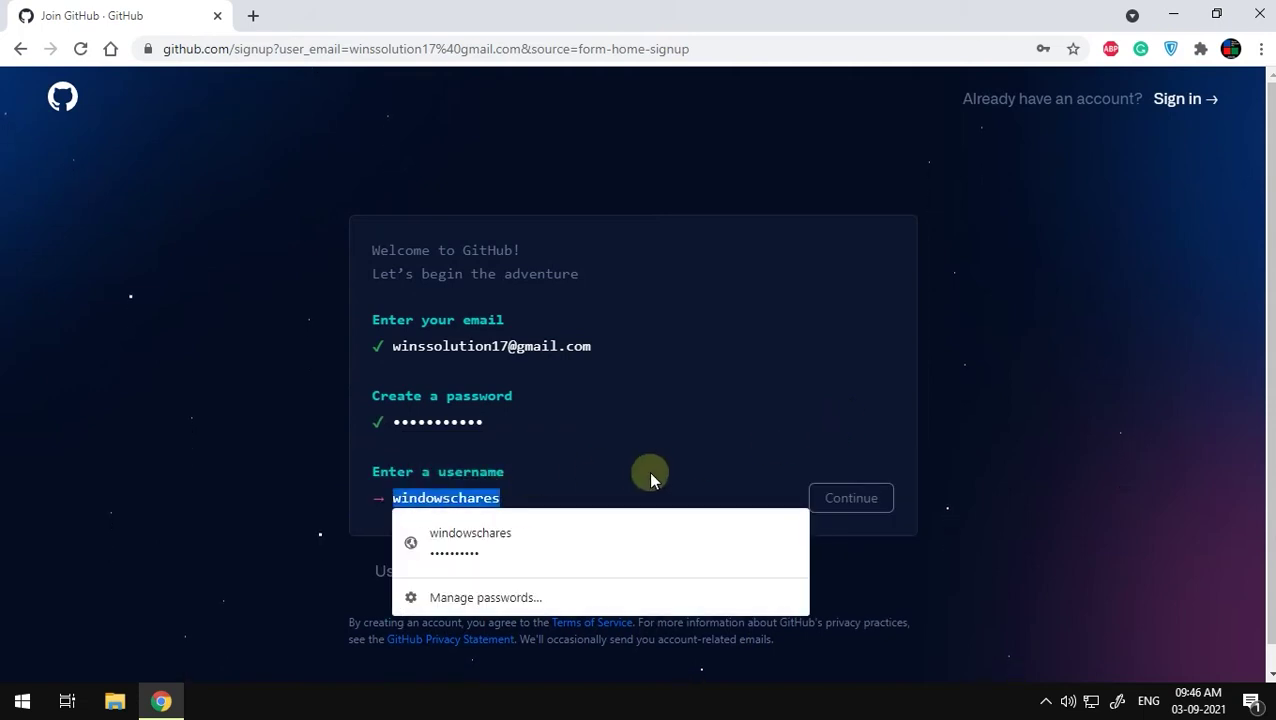
left_click(490, 490)
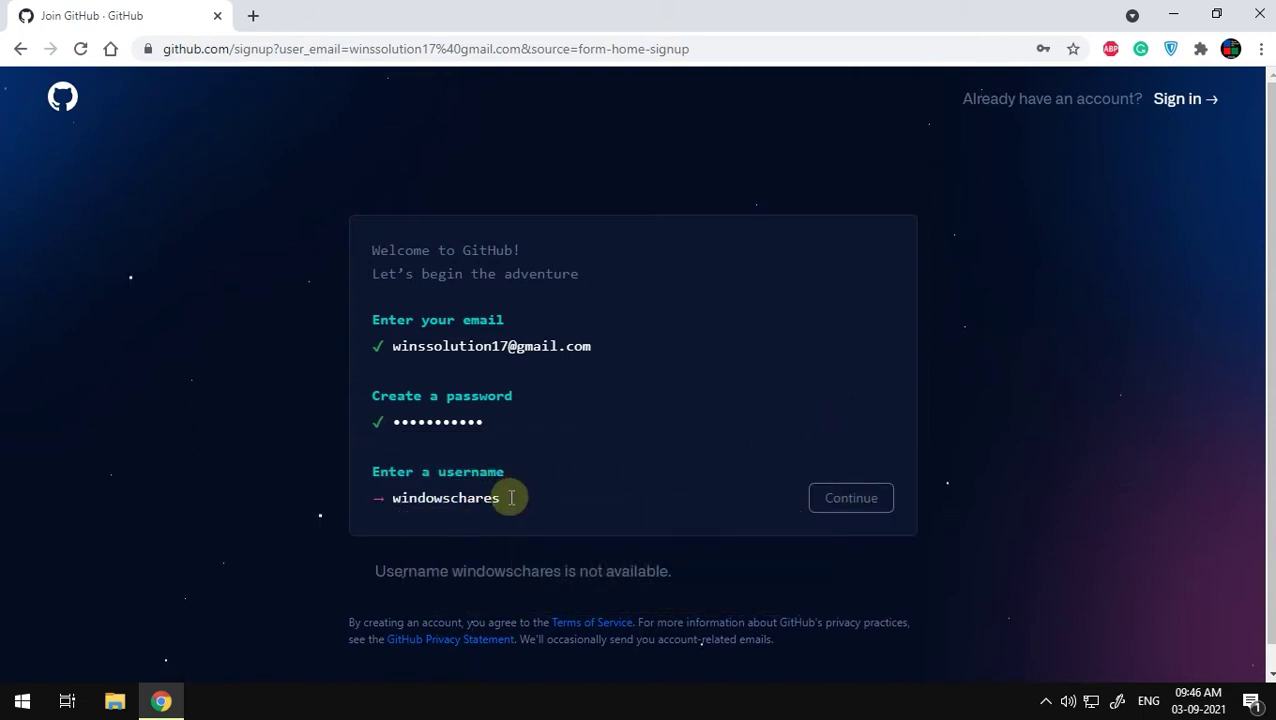
left_click(512, 498)
left_click_drag(512, 498, 265, 504)
type("windows212")
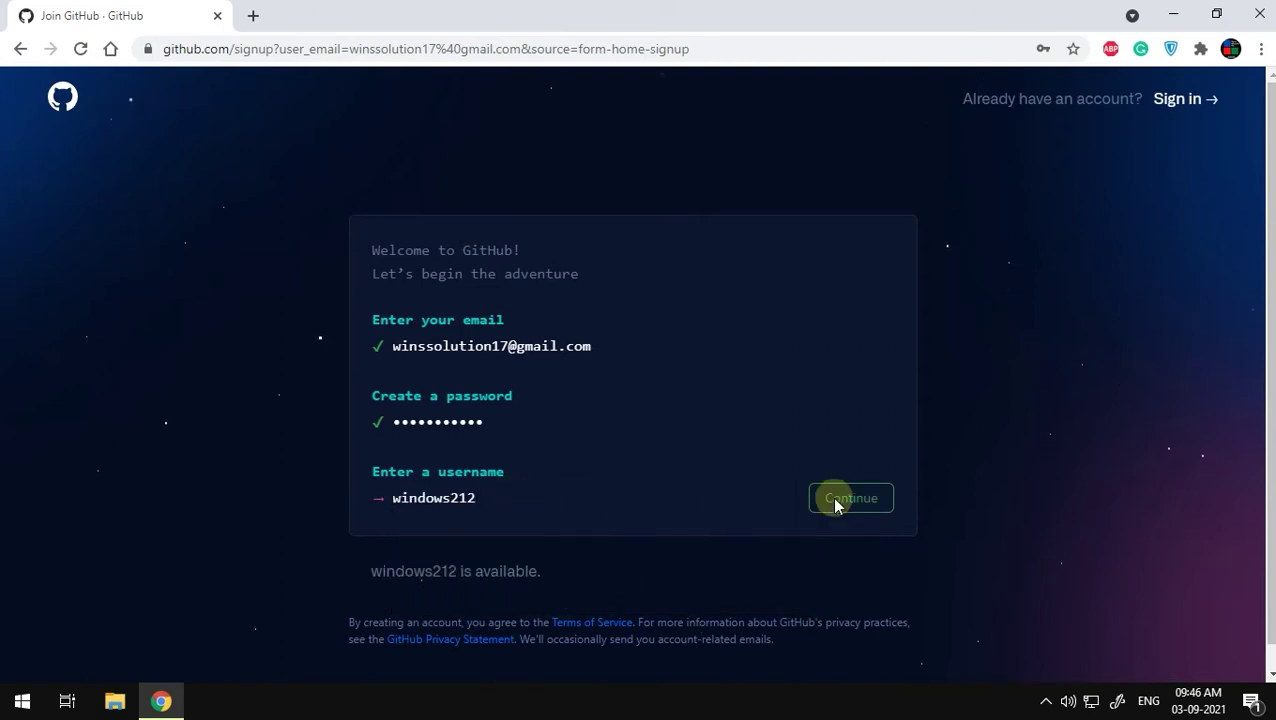
left_click(834, 500)
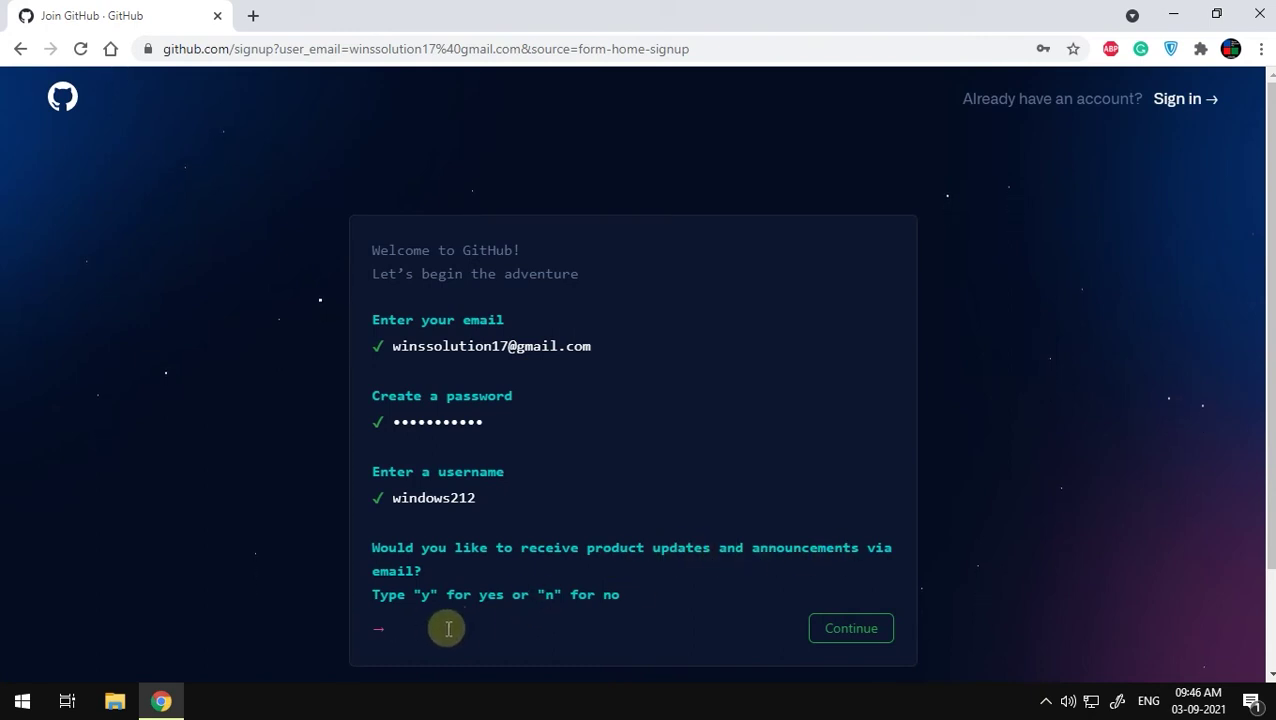
Step: Answer 'n' to opt out of product update e-mails
double_click(548, 594)
type("n")
left_click(866, 632)
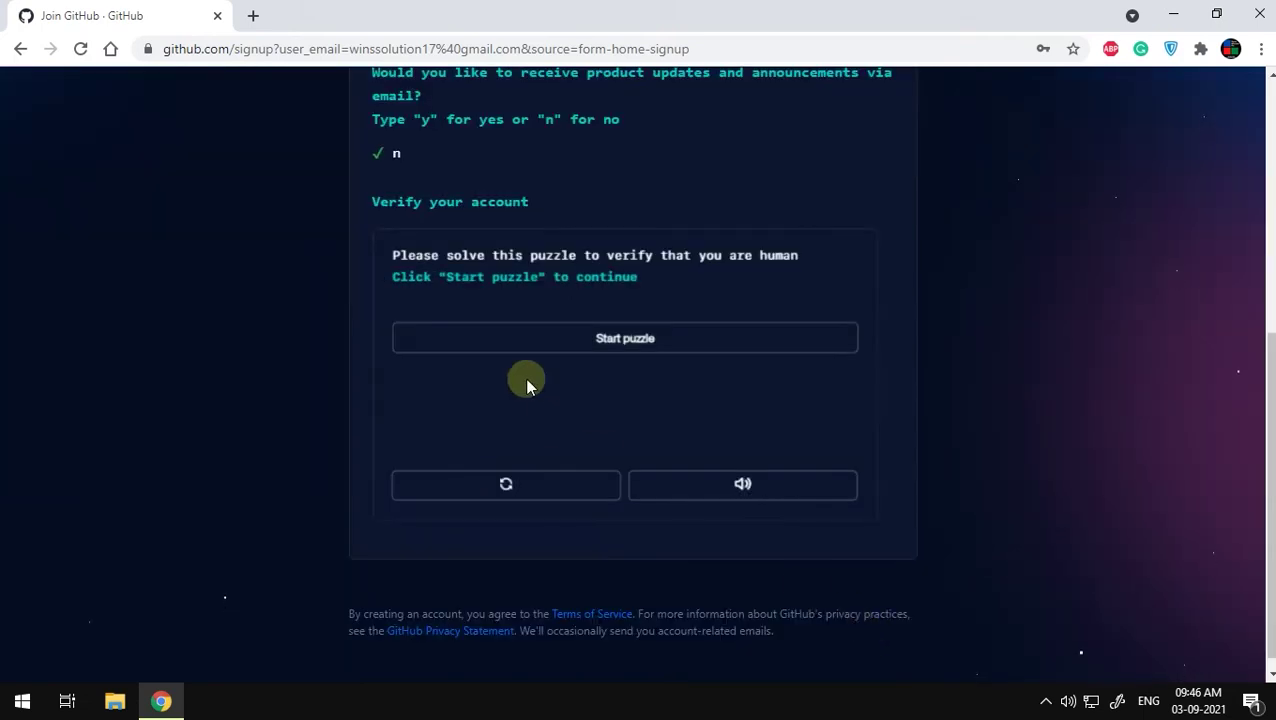
Step: Solve the spiral-galaxy verification puzzle and create the account
scroll(529, 383, "up", 1)
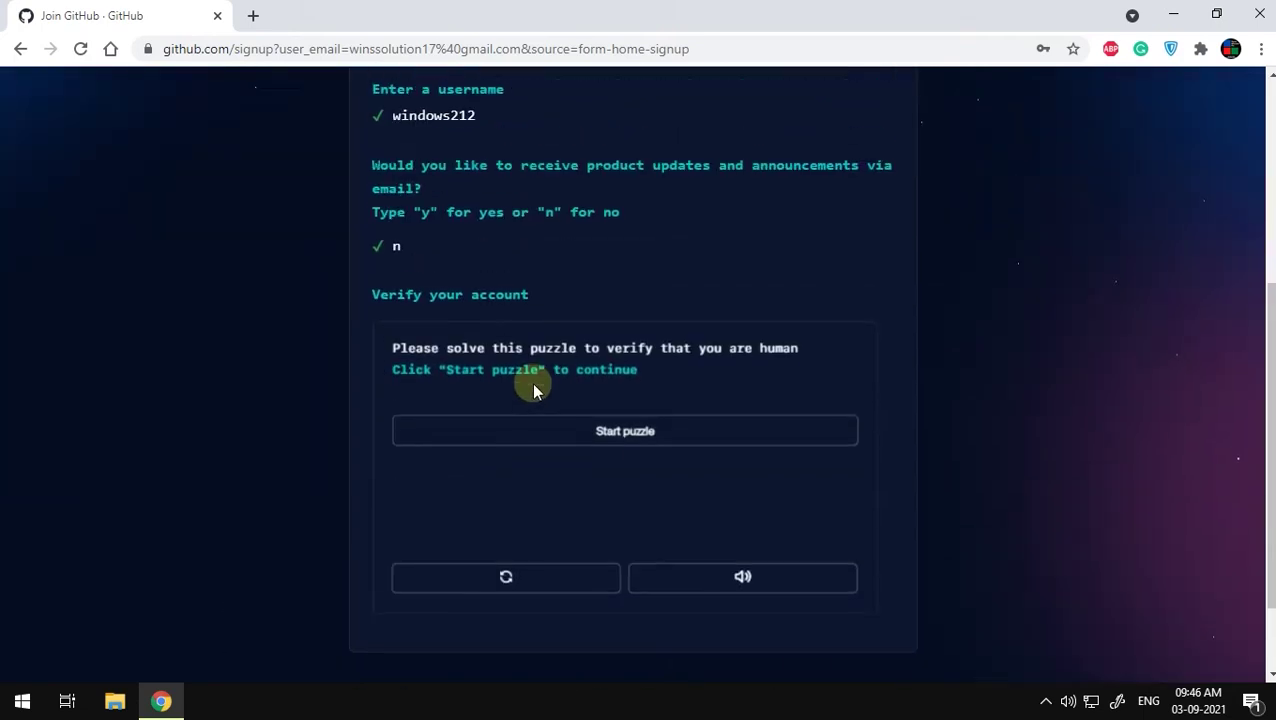
left_click(593, 450)
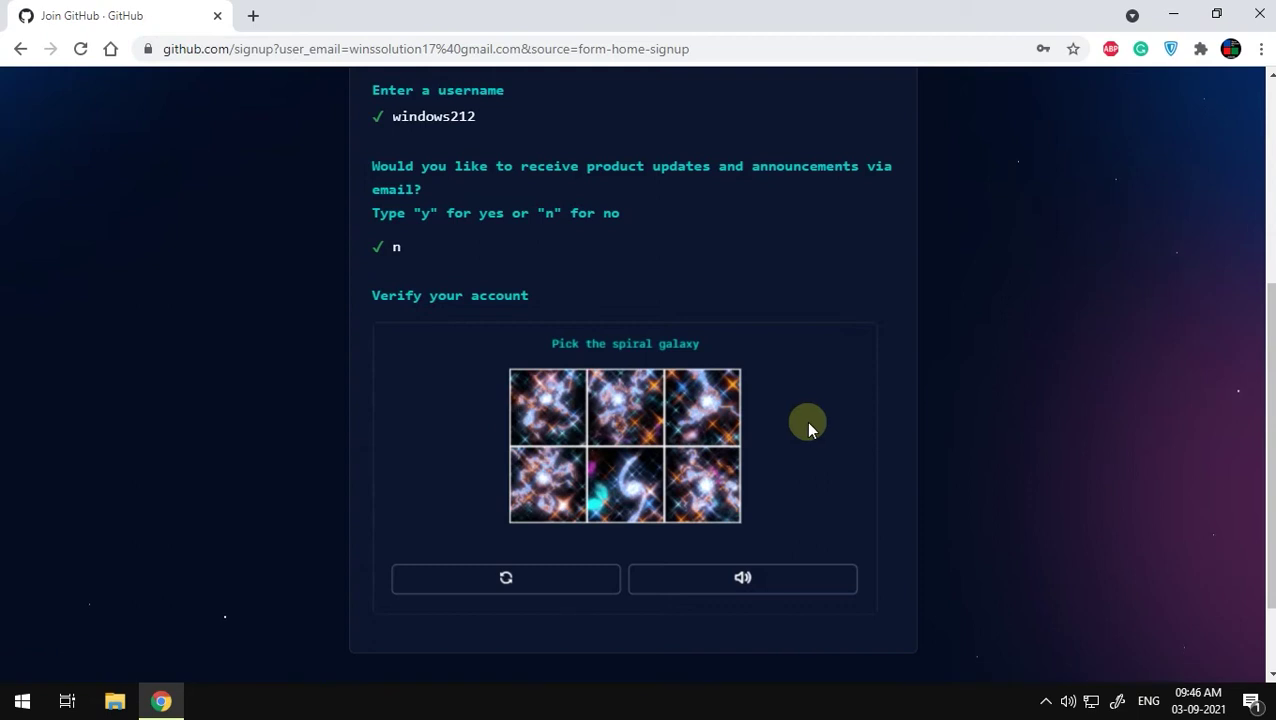
left_click(612, 484)
left_click(675, 501)
left_click(657, 649)
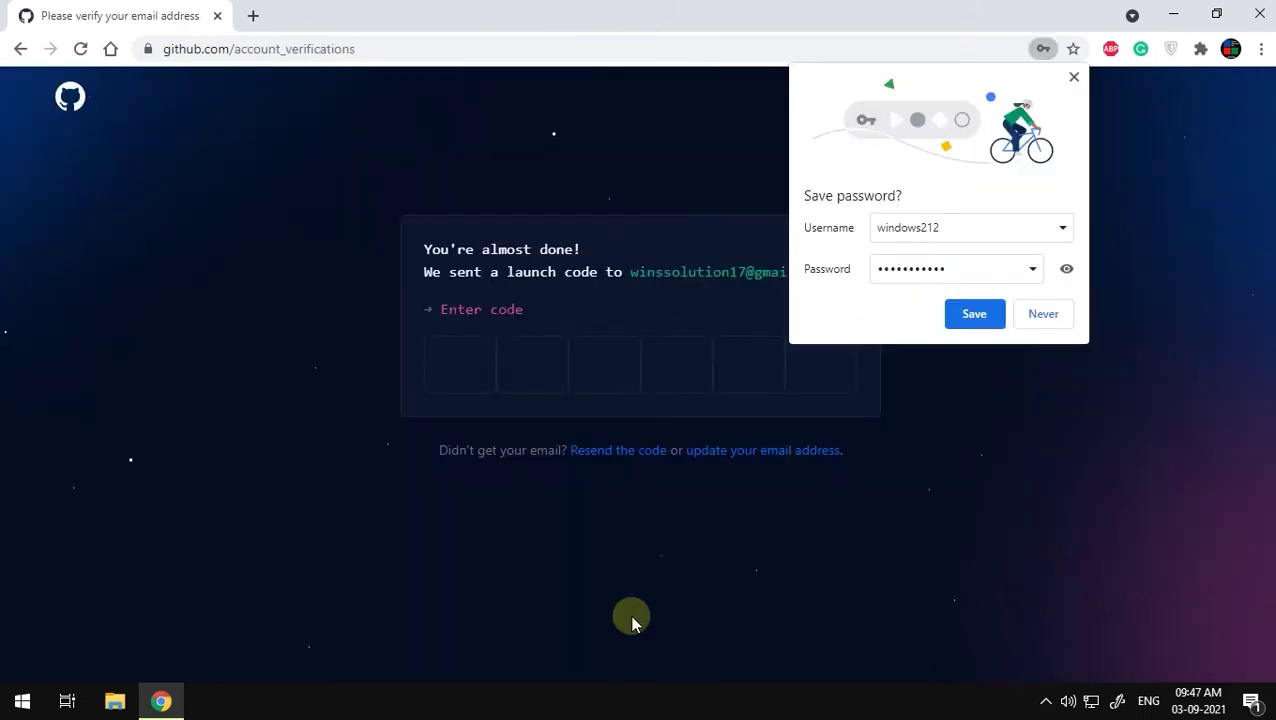
Step: Decline the browser's save-password prompt and paste the e-mailed launch code into the boxes
left_click(1035, 318)
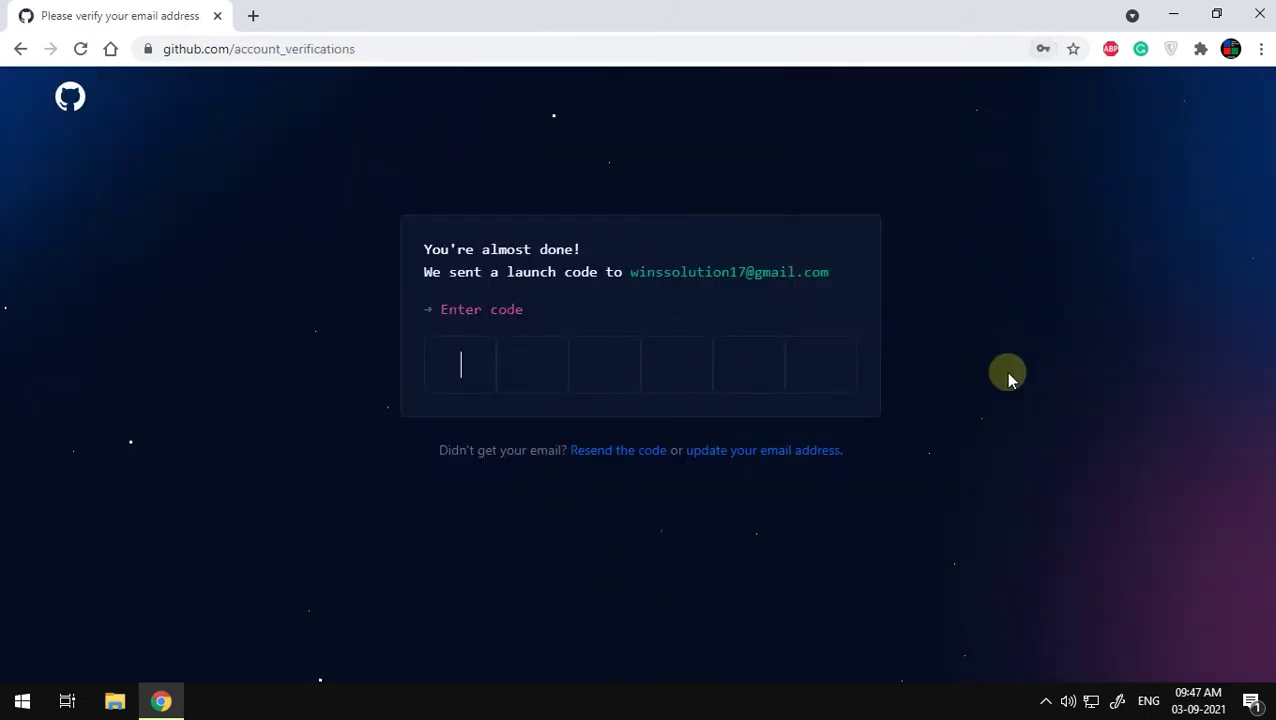
left_click_drag(533, 276, 840, 300)
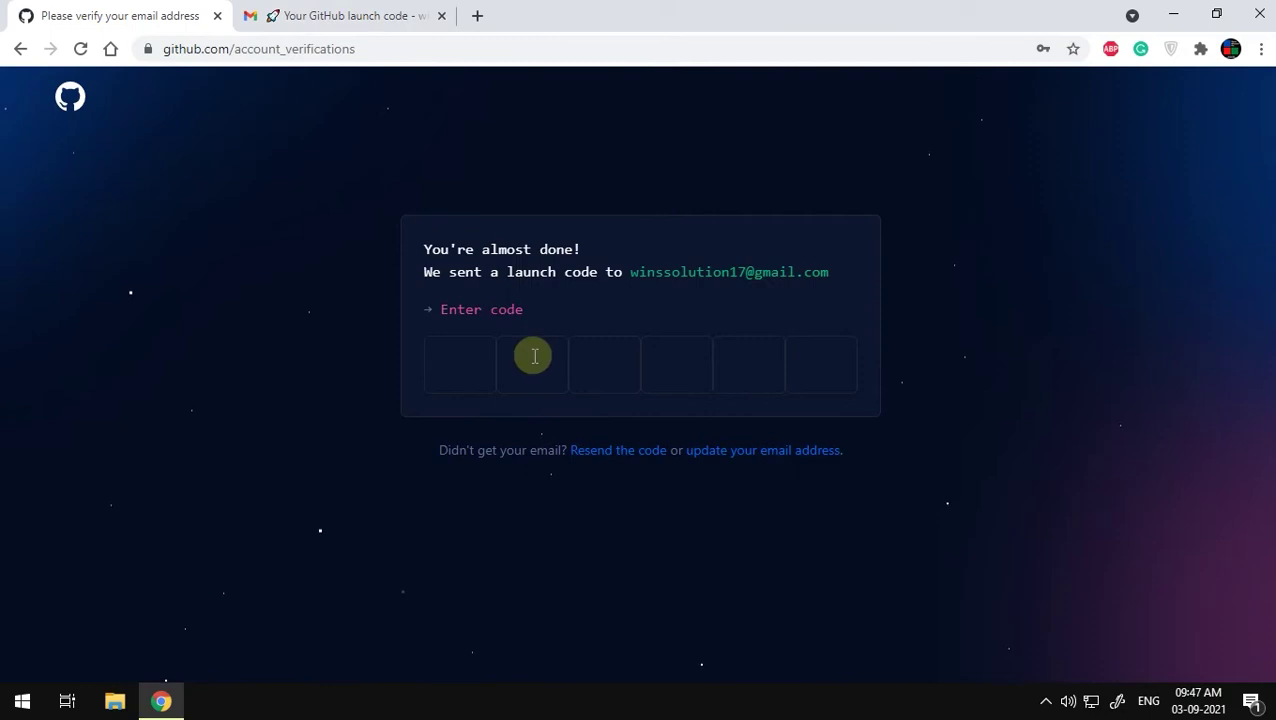
right_click(439, 359)
left_click(480, 503)
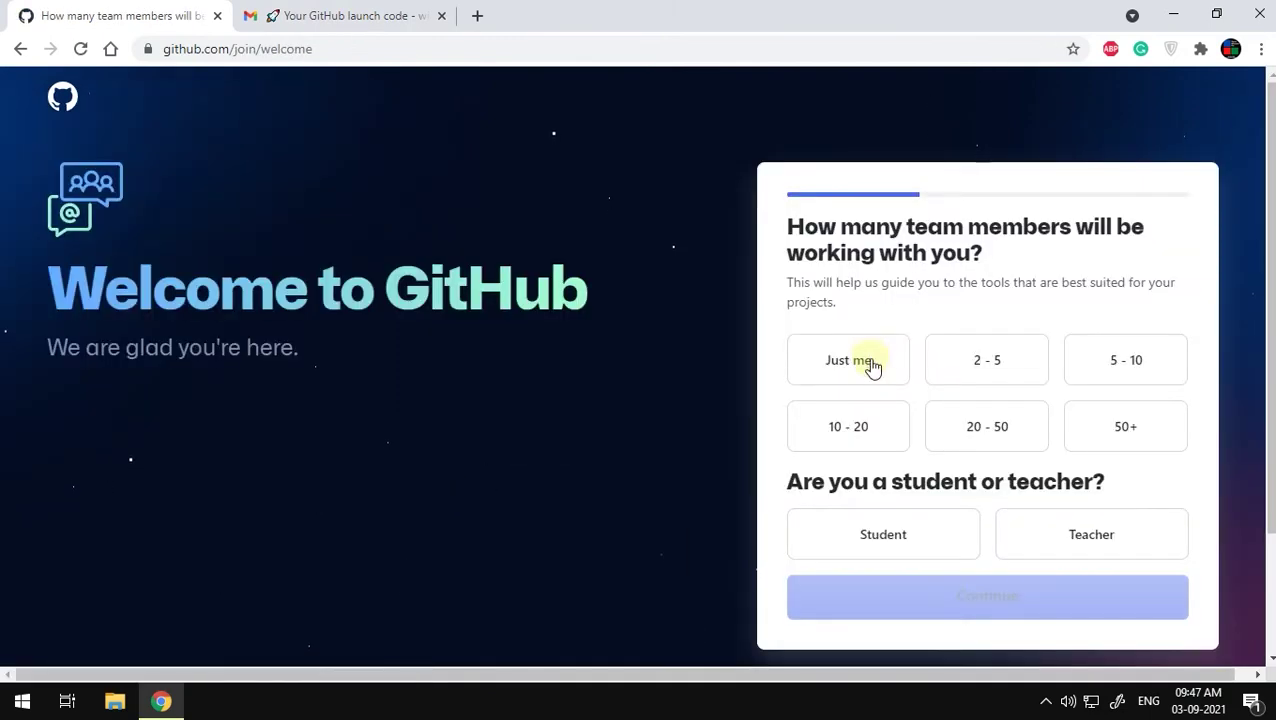
Step: Answer the welcome survey with Just me and Student
left_click(864, 362)
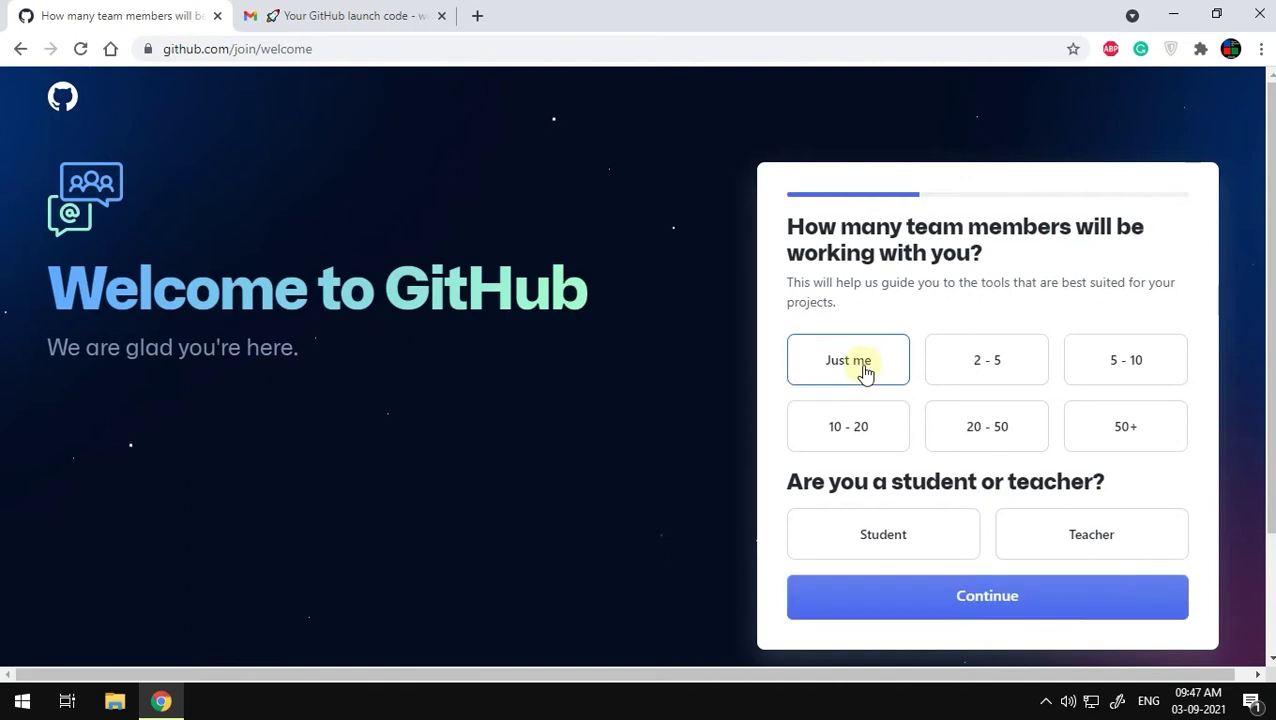
left_click(905, 540)
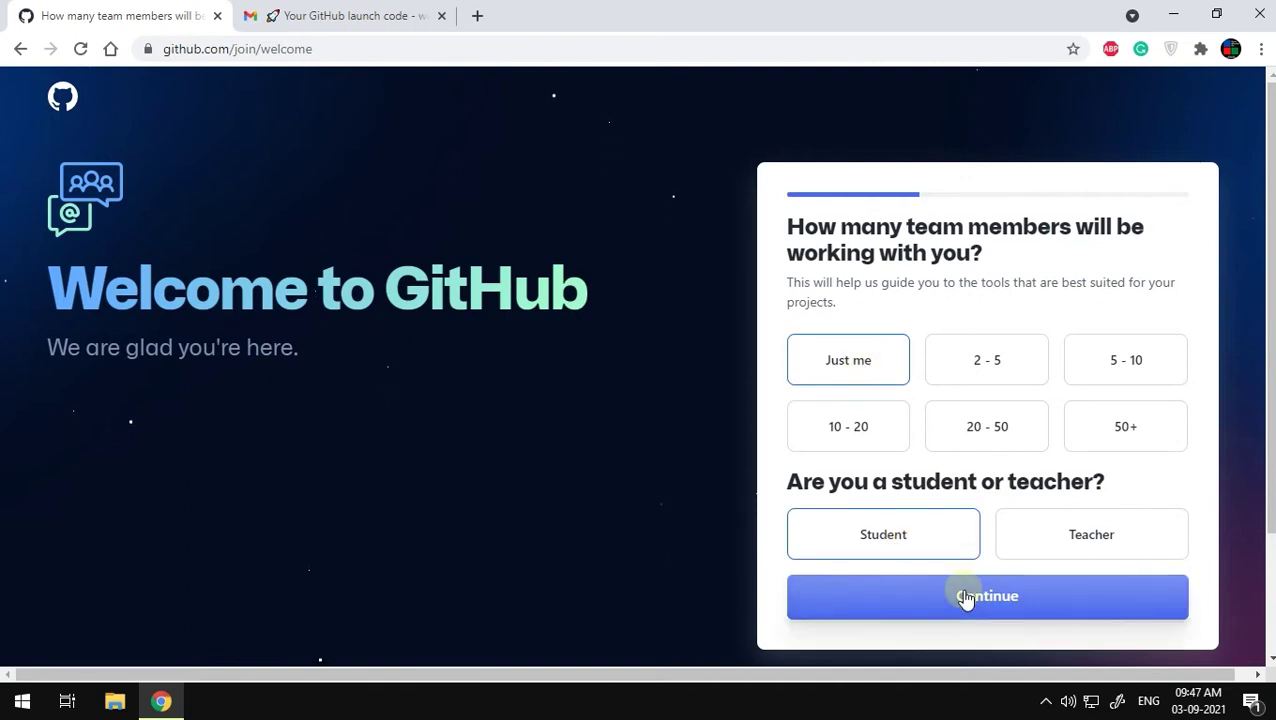
left_click(965, 598)
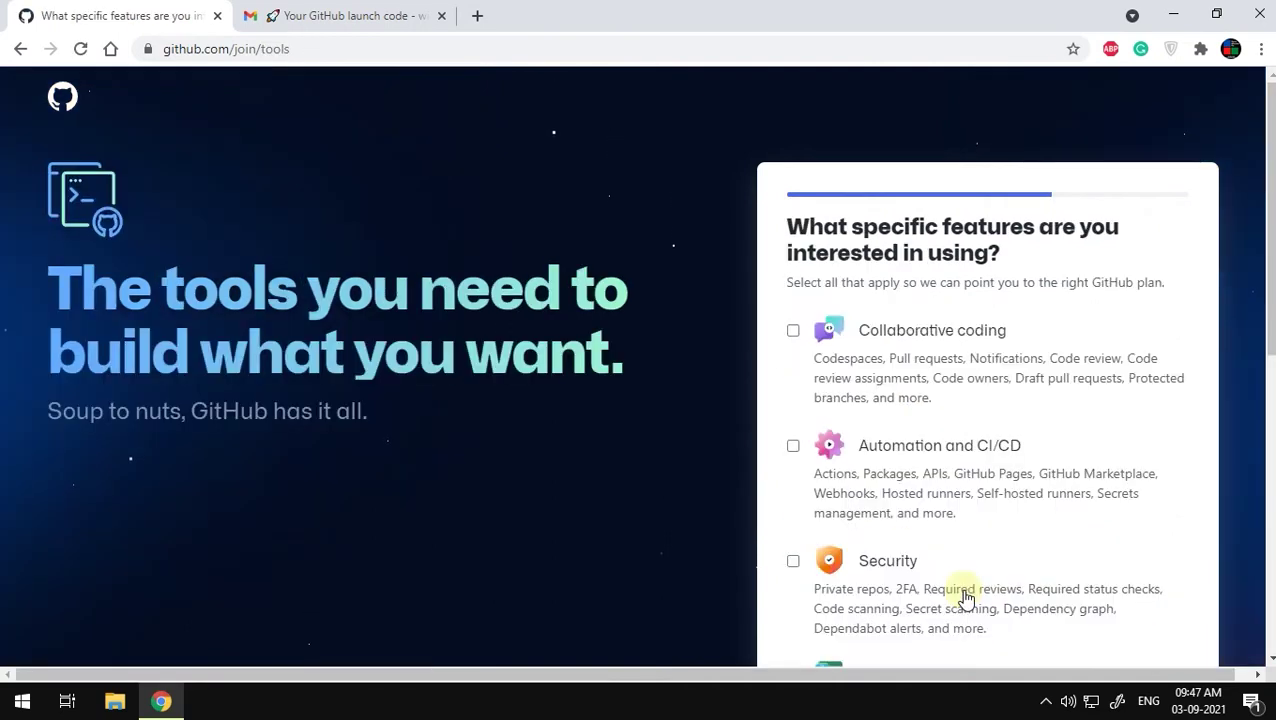
Step: Tick only Project Management as a feature of interest, leaving Security unticked, and continue
scroll(985, 445, "down", 1)
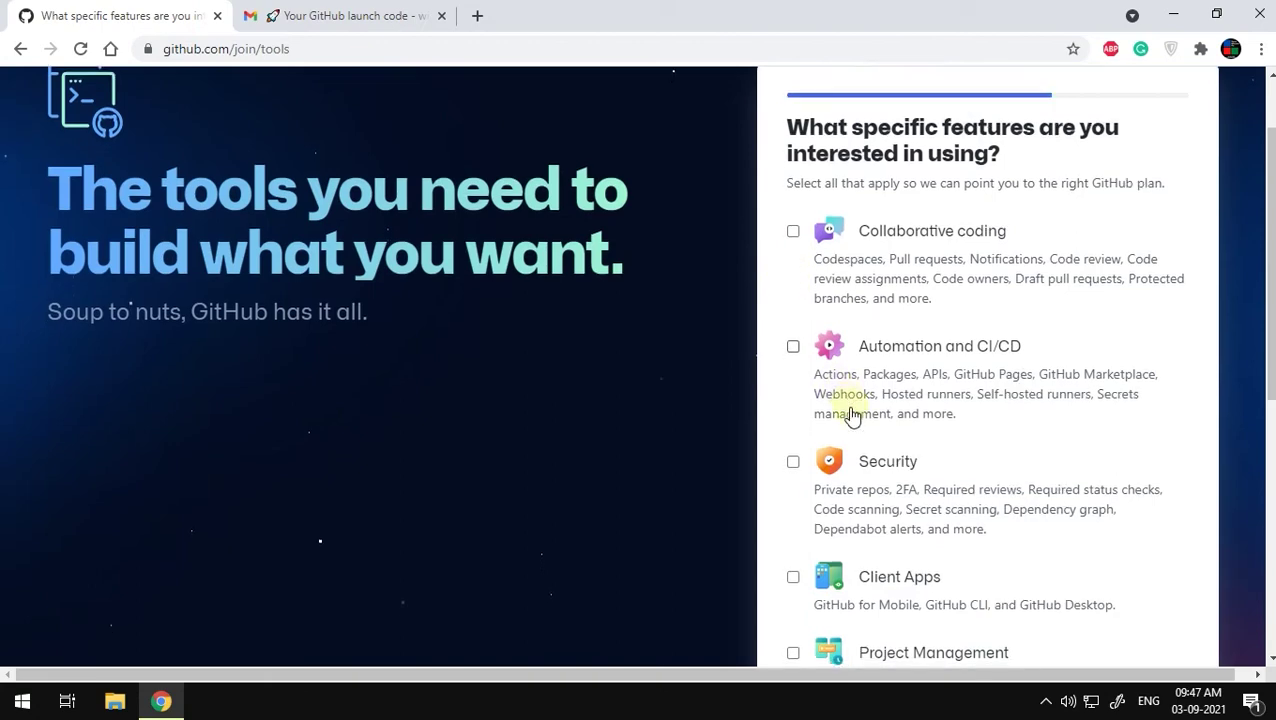
scroll(849, 416, "down", 2)
left_click(793, 280)
left_click(793, 280)
scroll(785, 300, "down", 2)
left_click(792, 282)
scroll(928, 503, "up", 3)
scroll(928, 503, "up", 2)
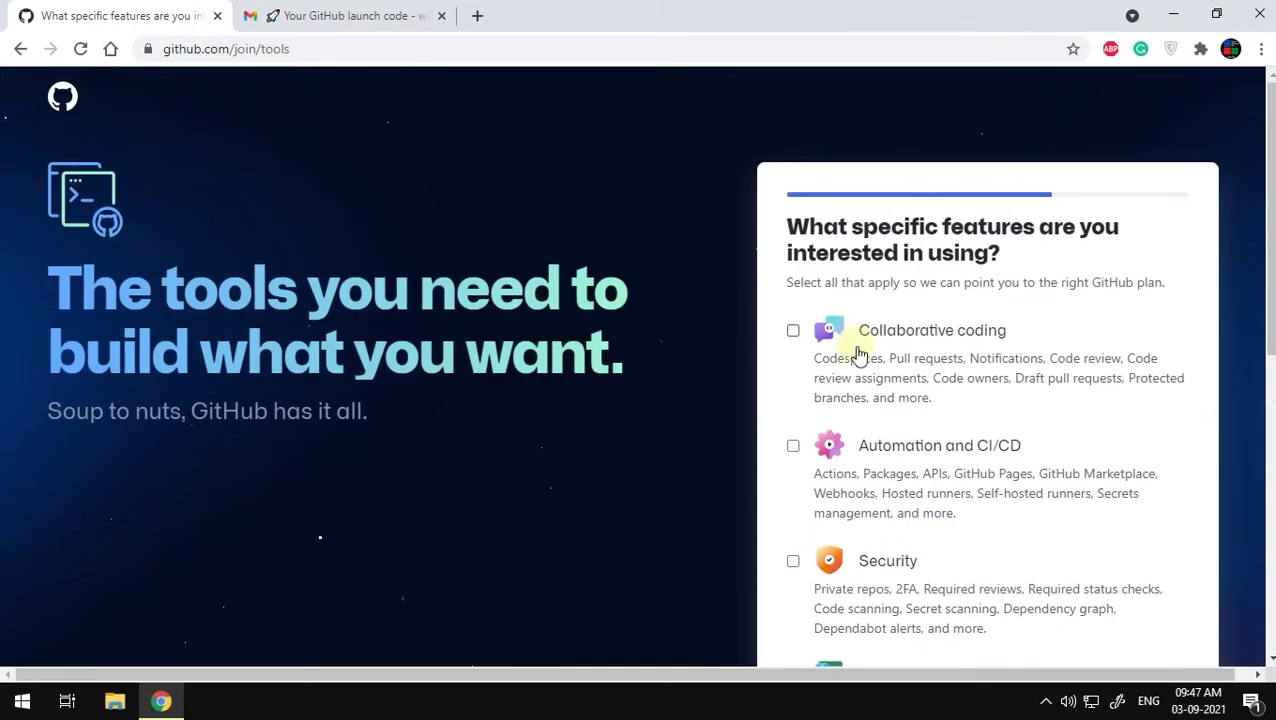
scroll(843, 383, "down", 3)
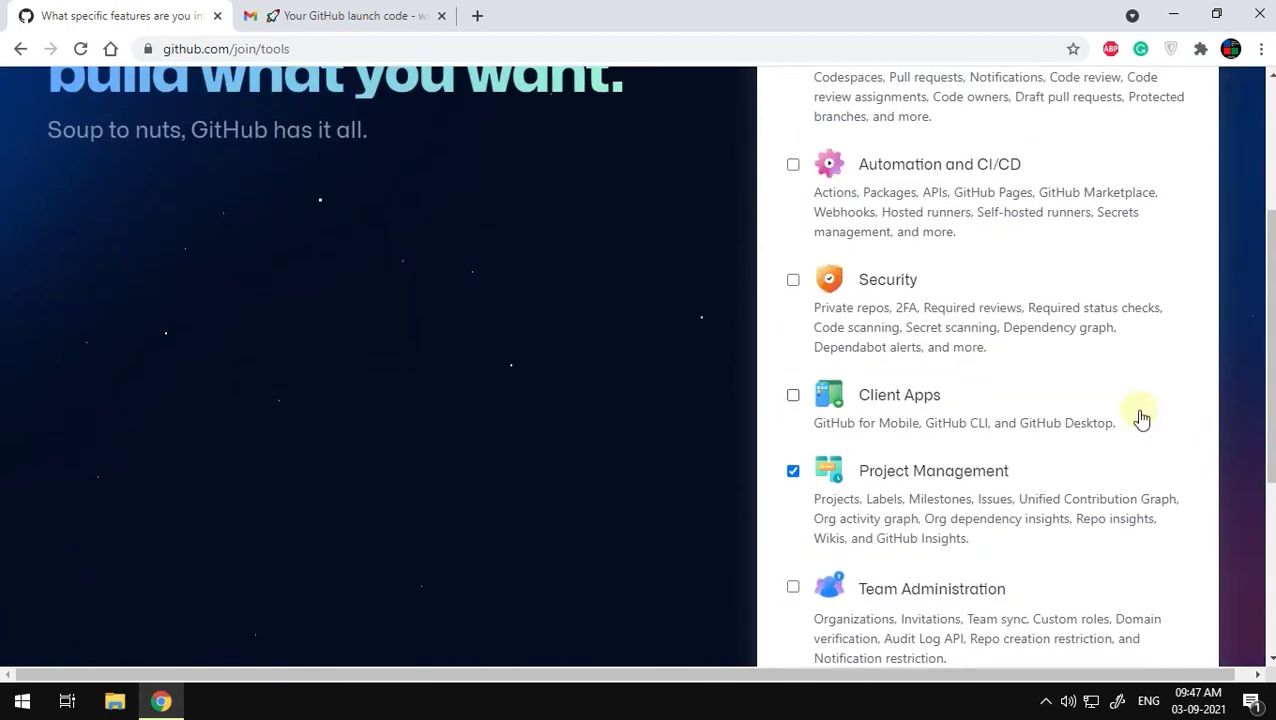
scroll(1075, 372, "down", 4)
left_click(977, 446)
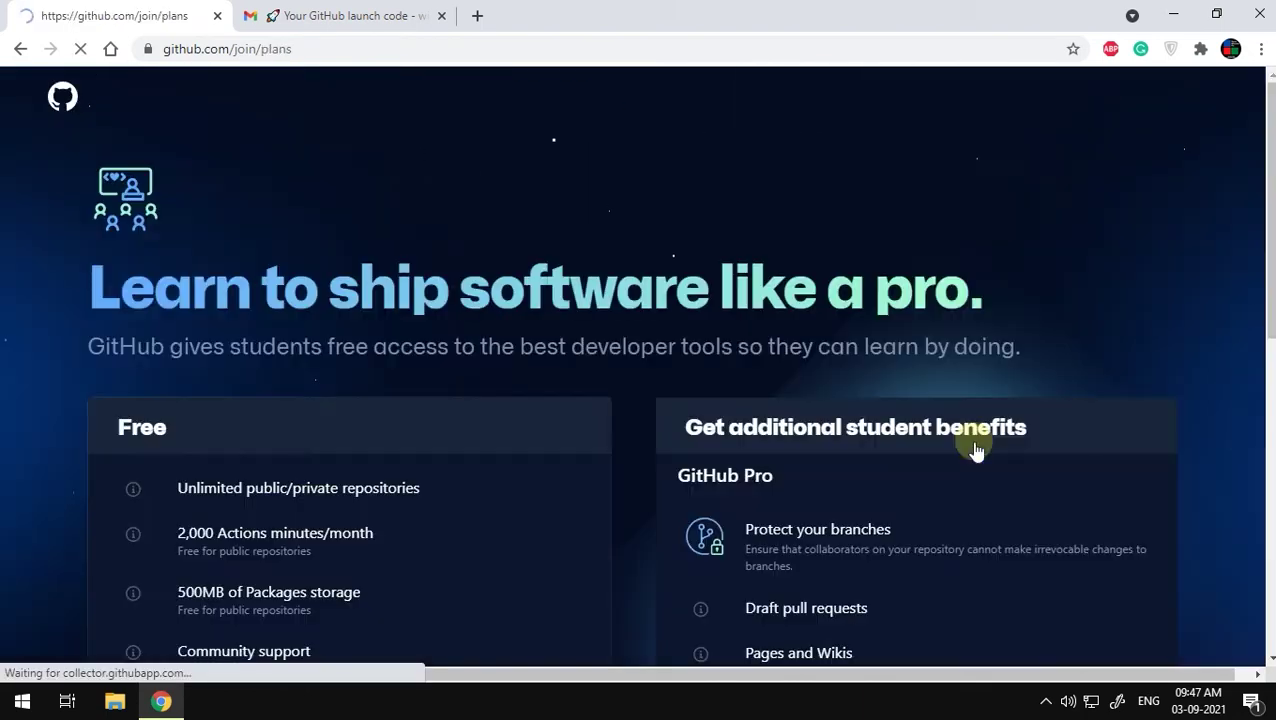
Step: Choose the Free plan, then start a new repository from the dashboard
scroll(977, 441, "down", 4)
scroll(960, 441, "up", 3)
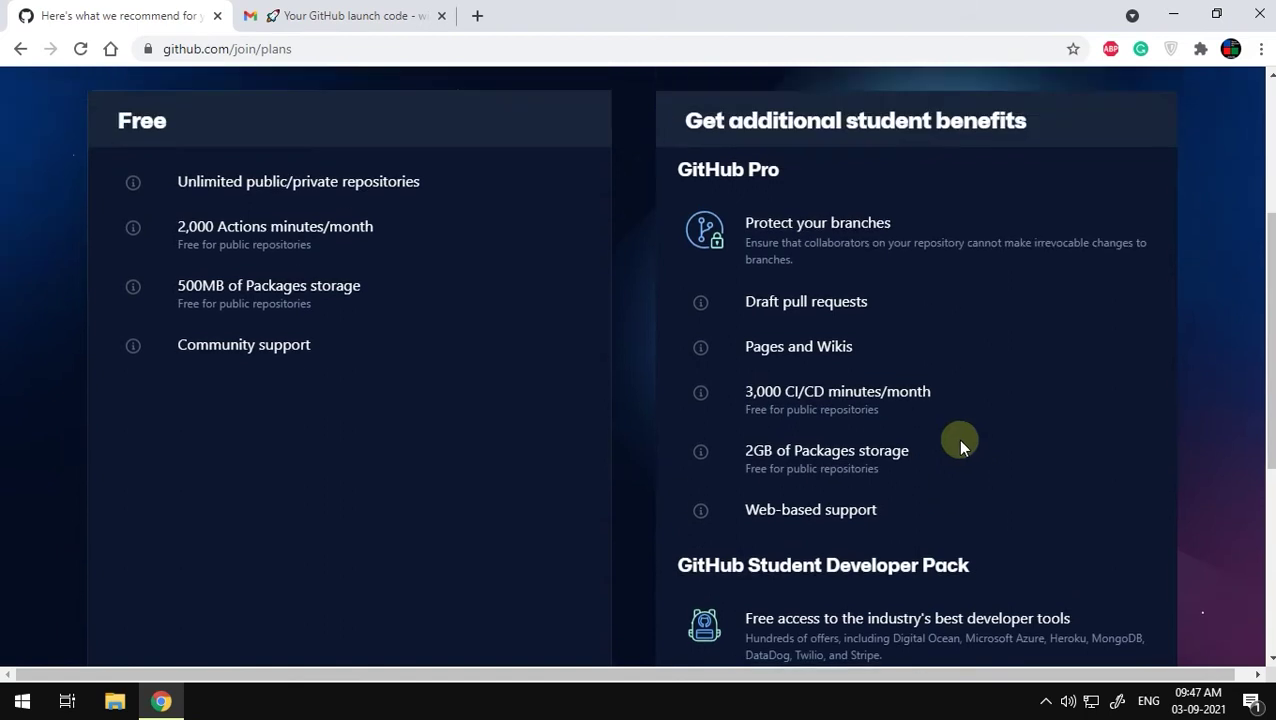
double_click(132, 334)
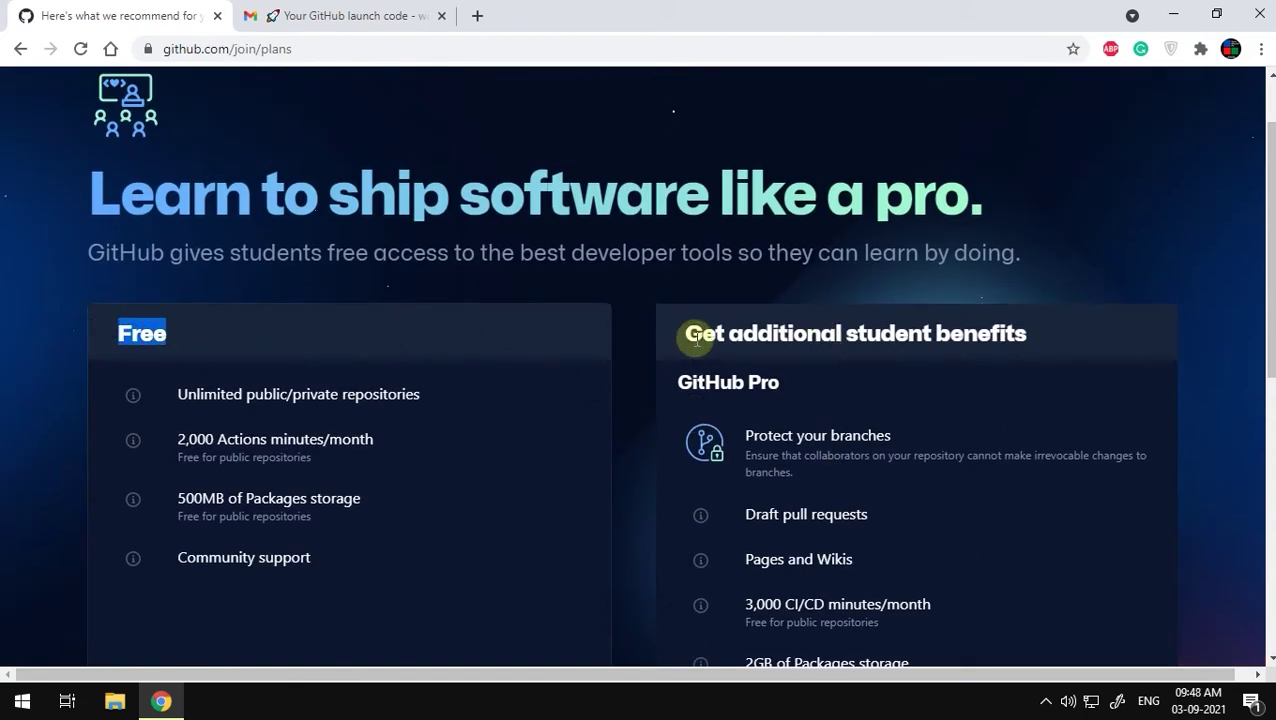
left_click_drag(686, 334, 1097, 340)
left_click(1127, 326)
scroll(1157, 324, "down", 6)
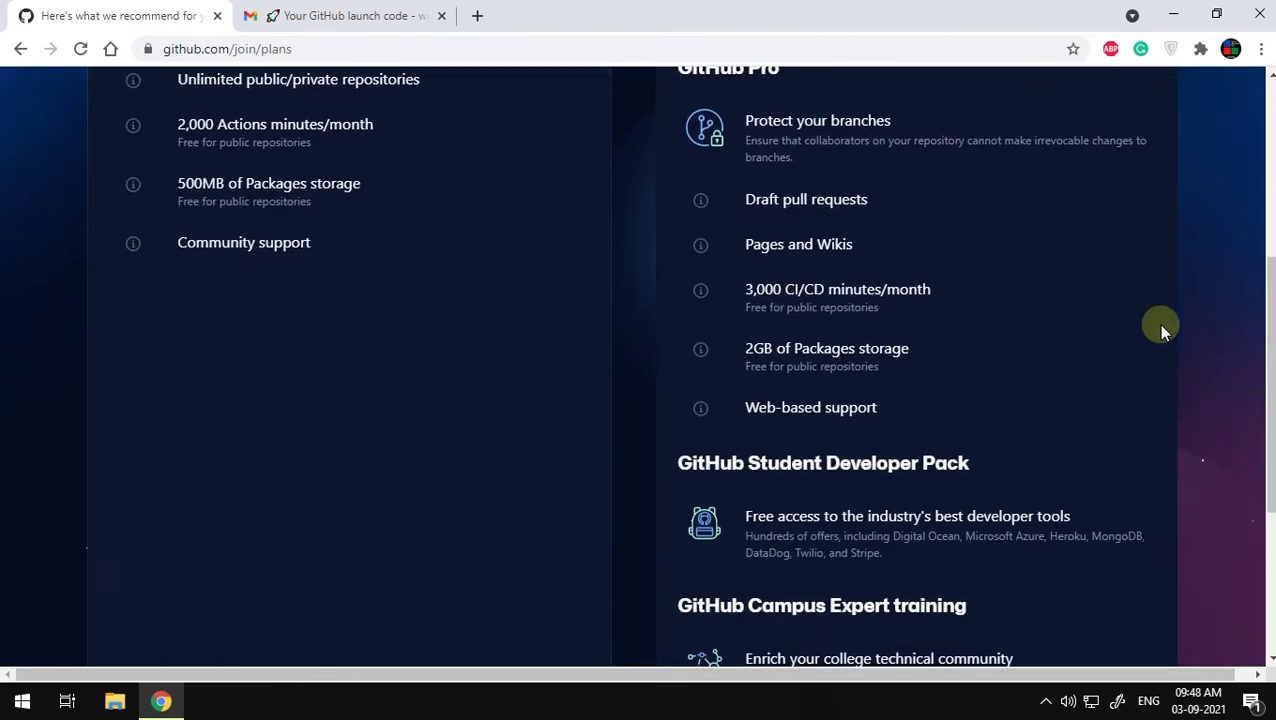
left_click(327, 525)
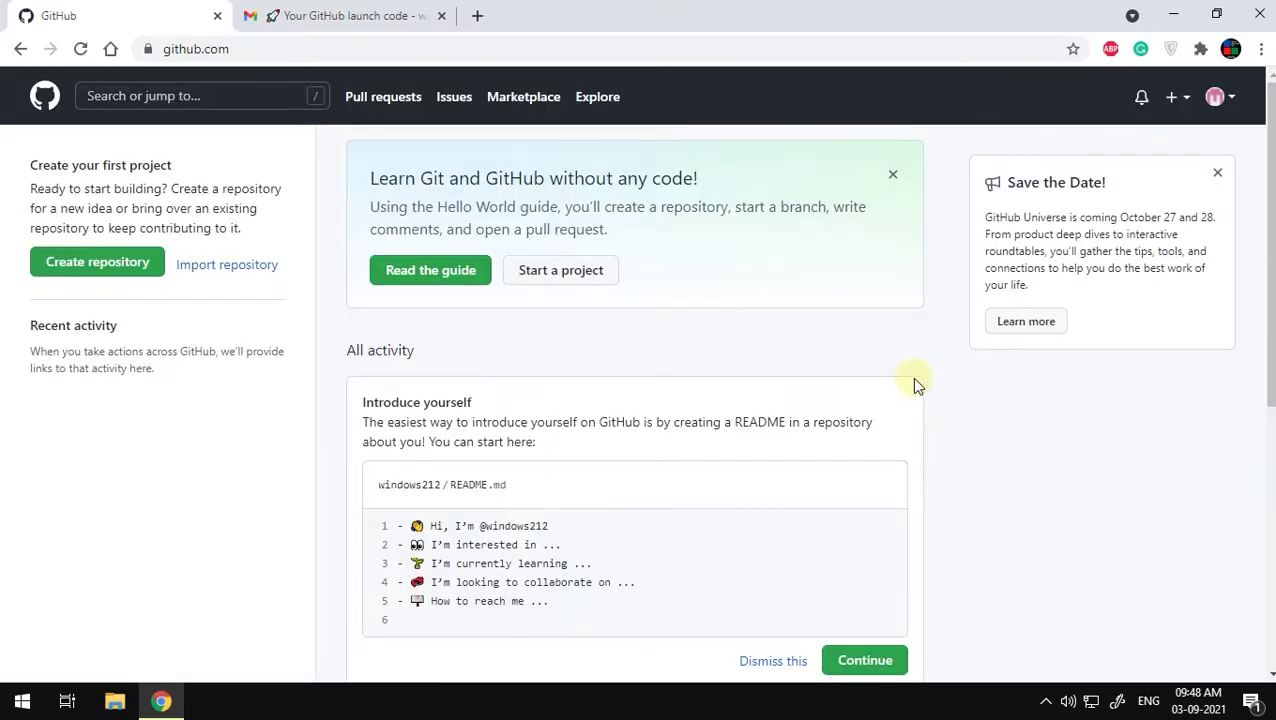
left_click(553, 269)
left_click(566, 332)
Step: Create public repository 'win' with description 'this is test' and a README file
type("win")
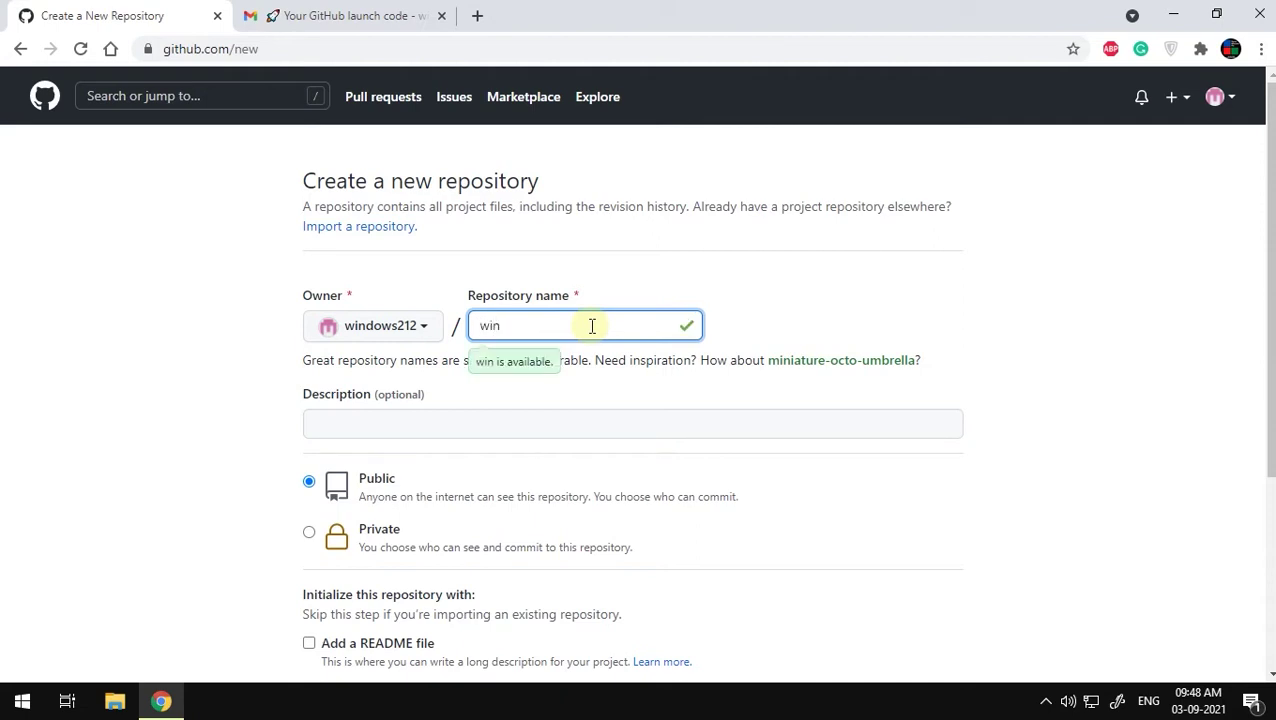
left_click(569, 435)
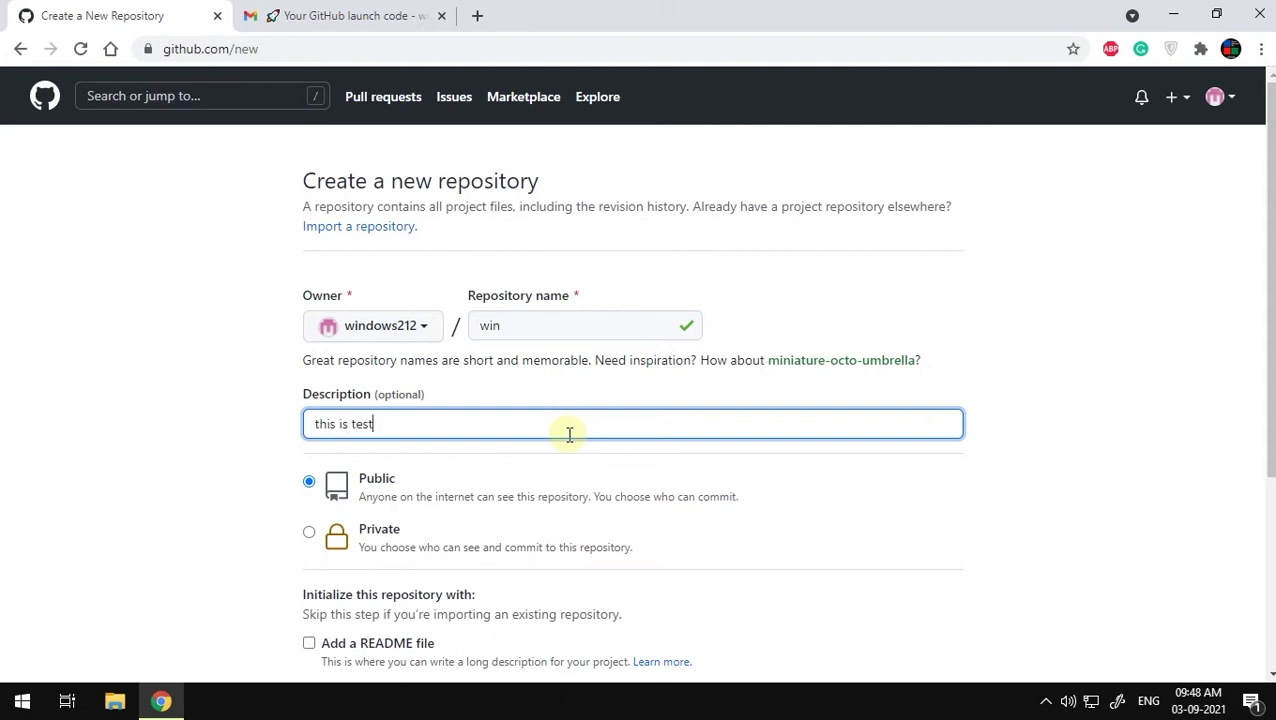
type("this is test")
left_click_drag(544, 499, 763, 524)
left_click(703, 527)
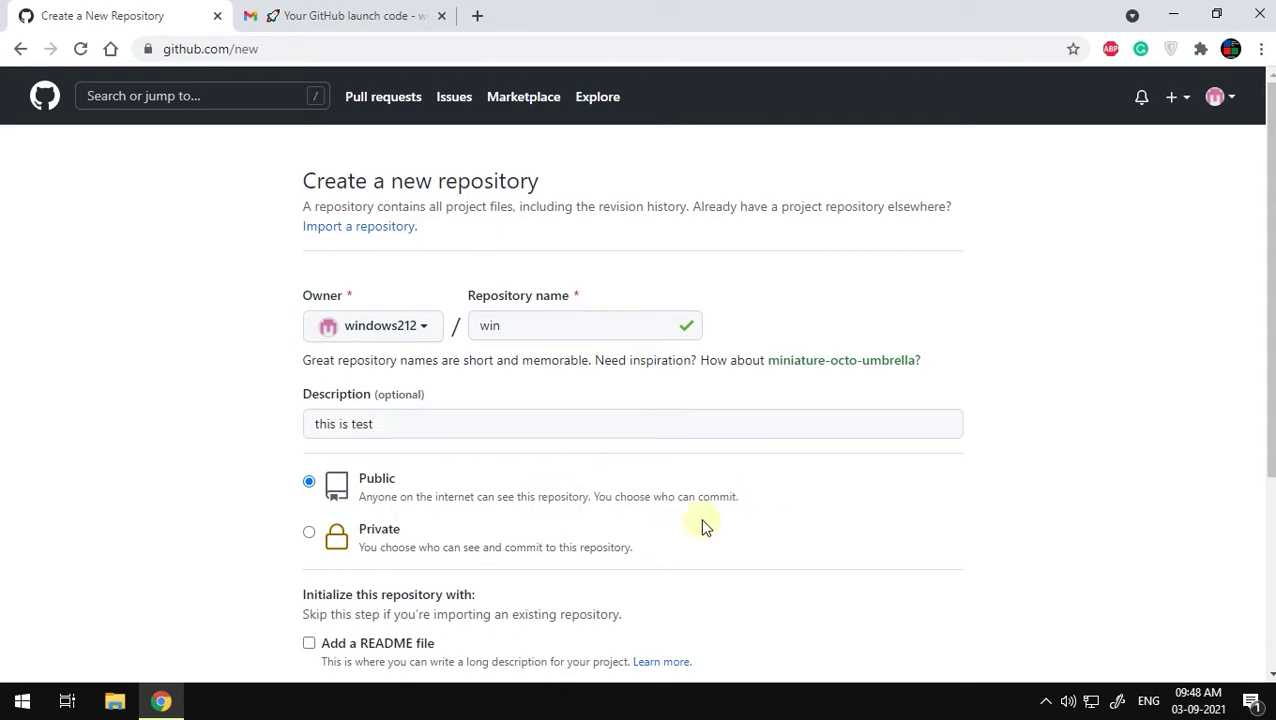
scroll(857, 497, "down", 2)
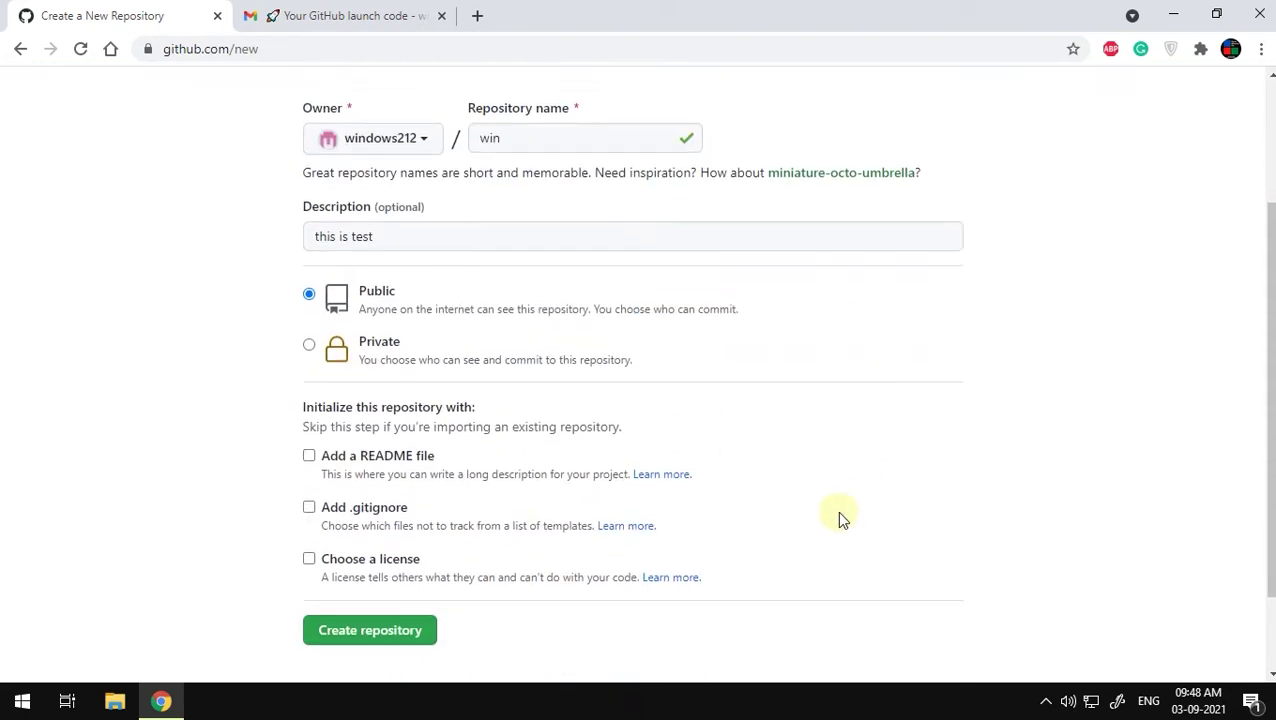
left_click(309, 457)
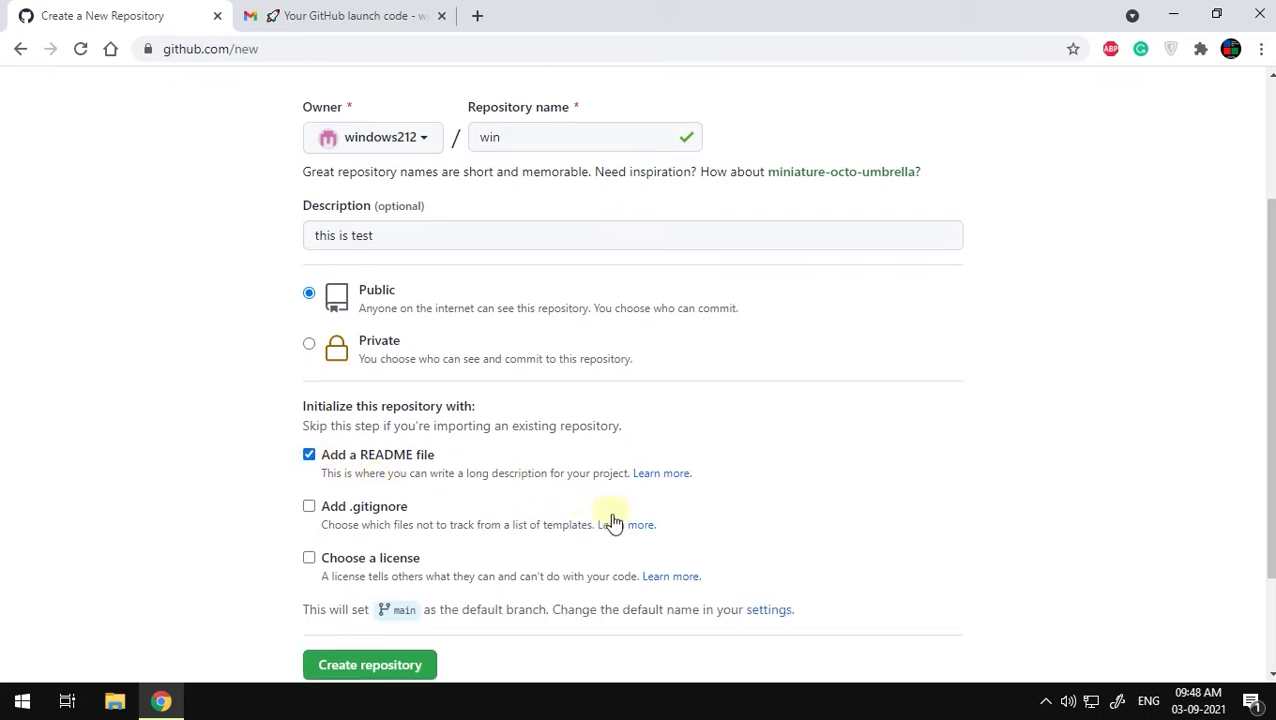
scroll(610, 520, "down", 2)
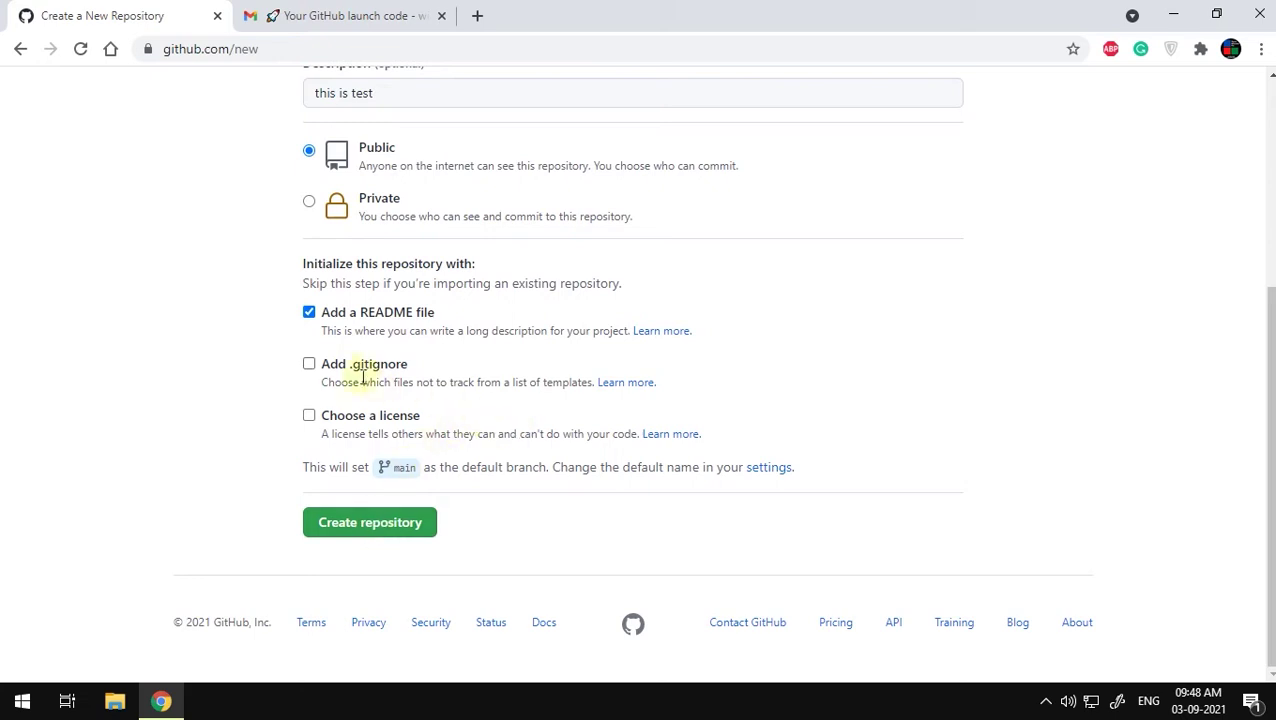
left_click(405, 525)
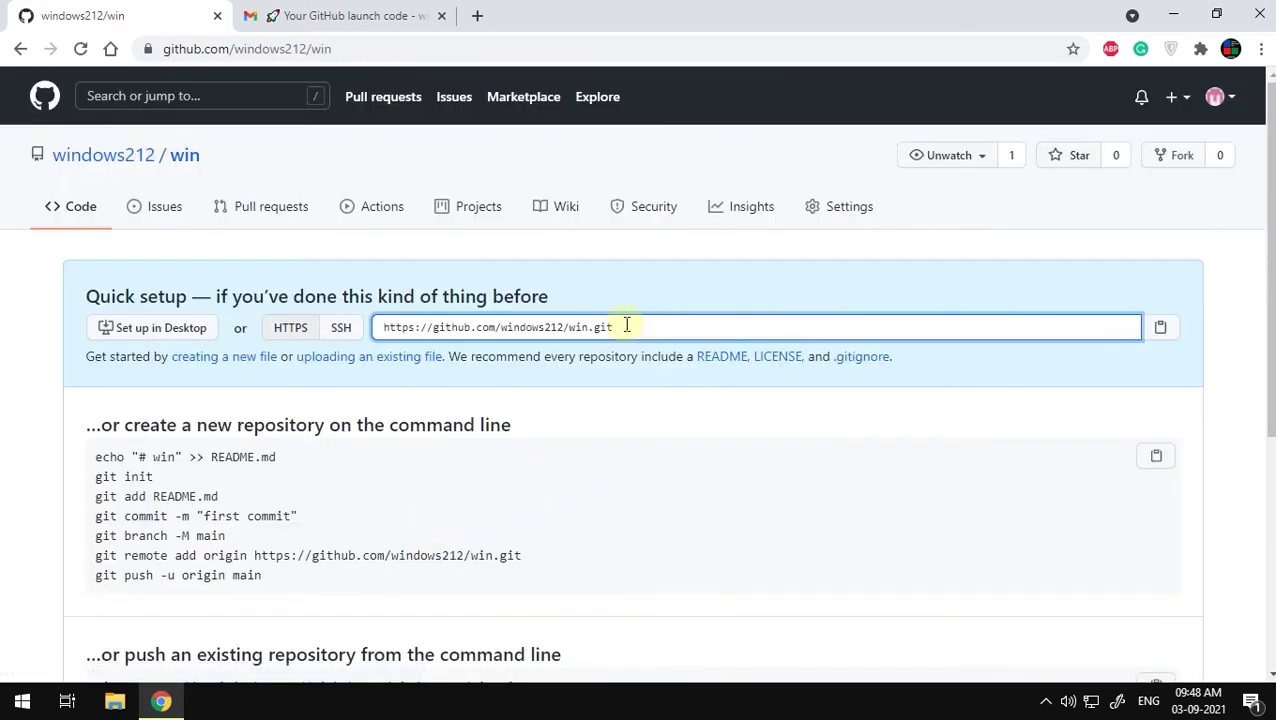
Step: Open the repository's .git clone address in a new browser tab
left_click_drag(640, 326, 378, 328)
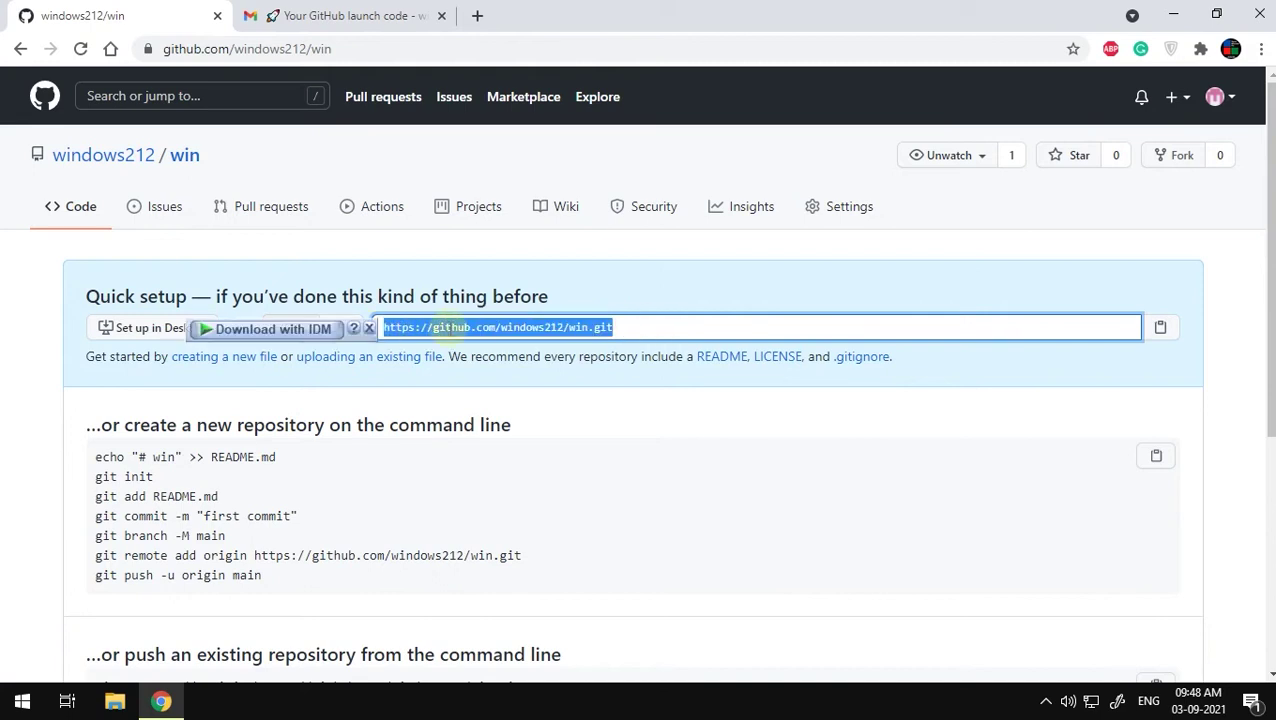
right_click(452, 331)
left_click(540, 394)
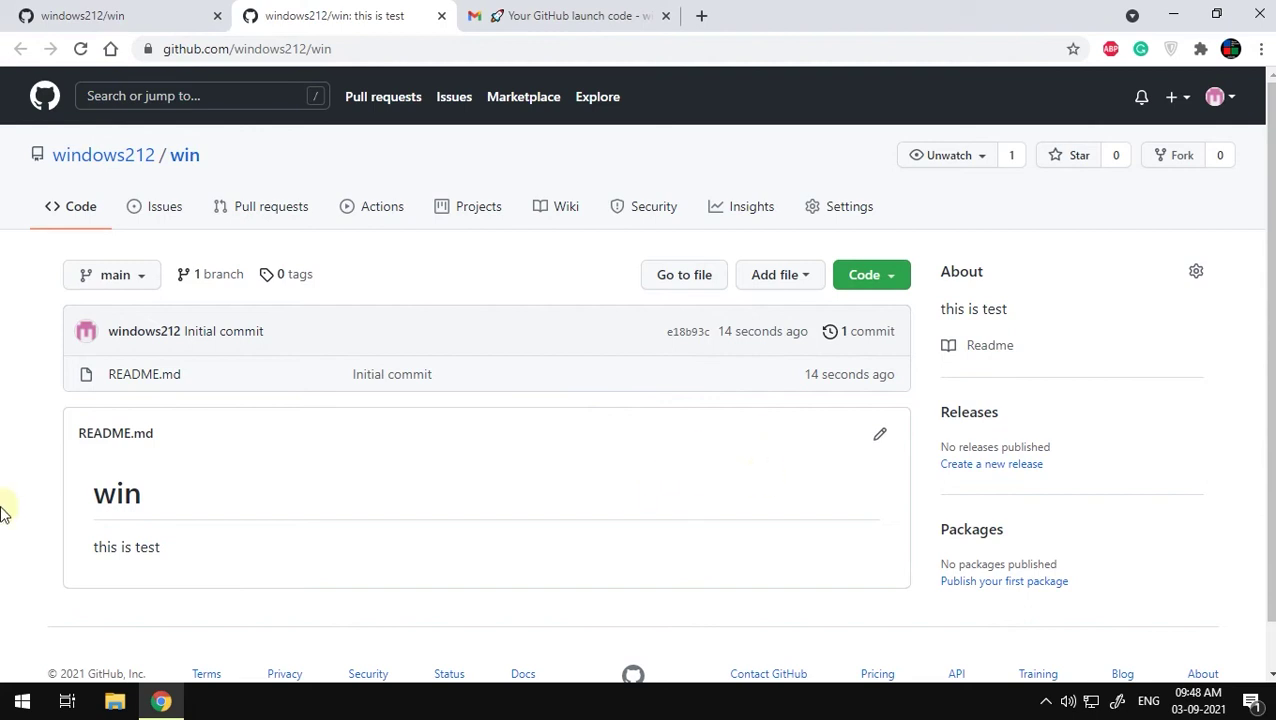
Step: Commit README.md text 'this is test read me file contain whats this repo mean to', then reopen win
left_click(881, 438)
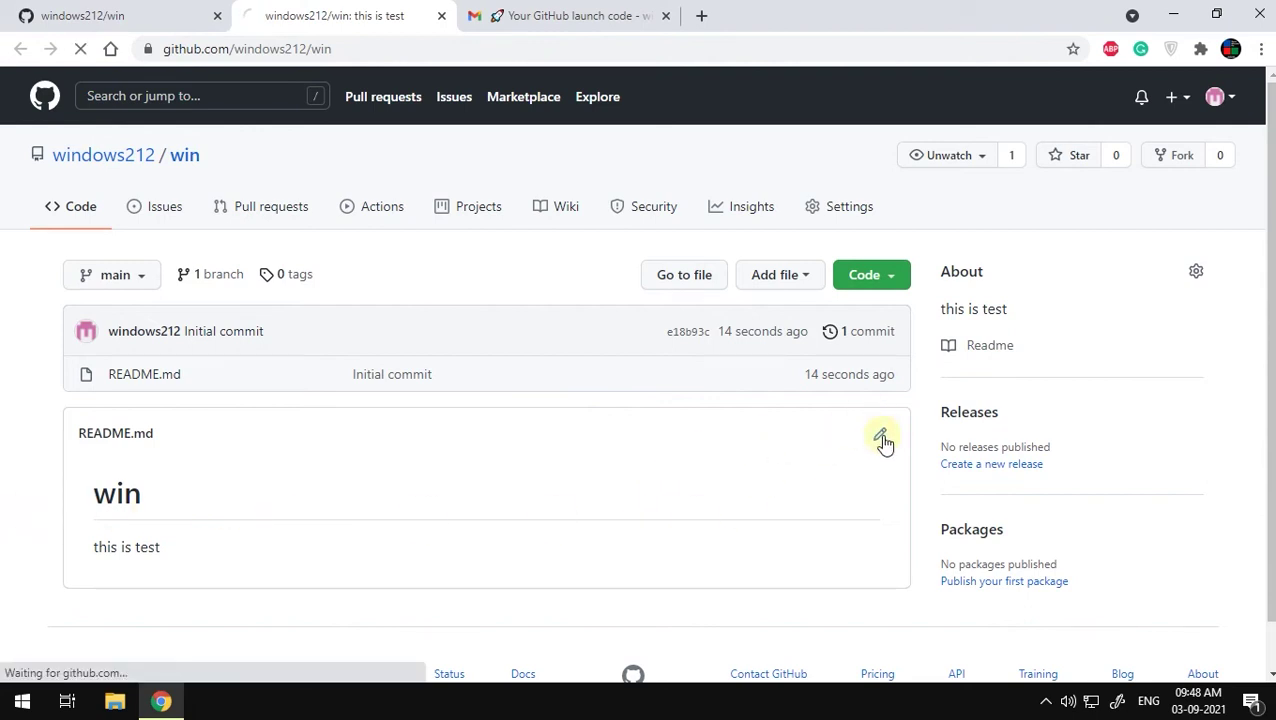
scroll(291, 511, "down", 1)
left_click(276, 479)
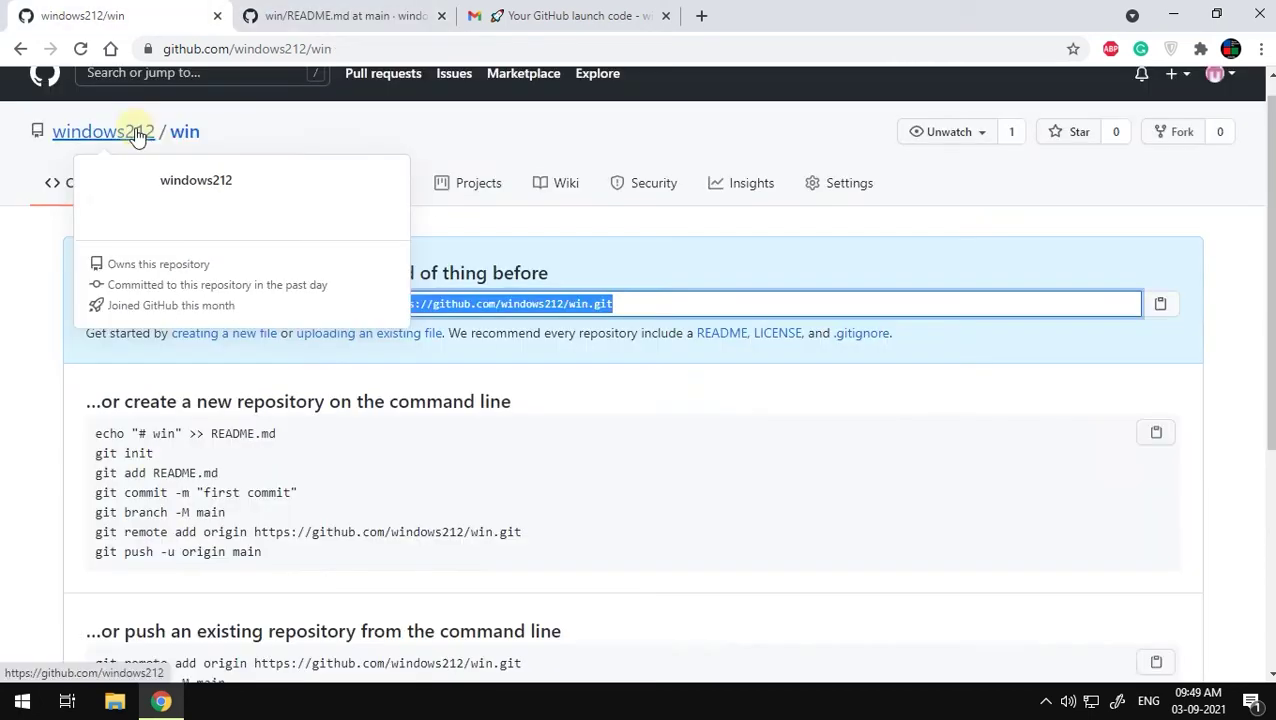
left_click(135, 133)
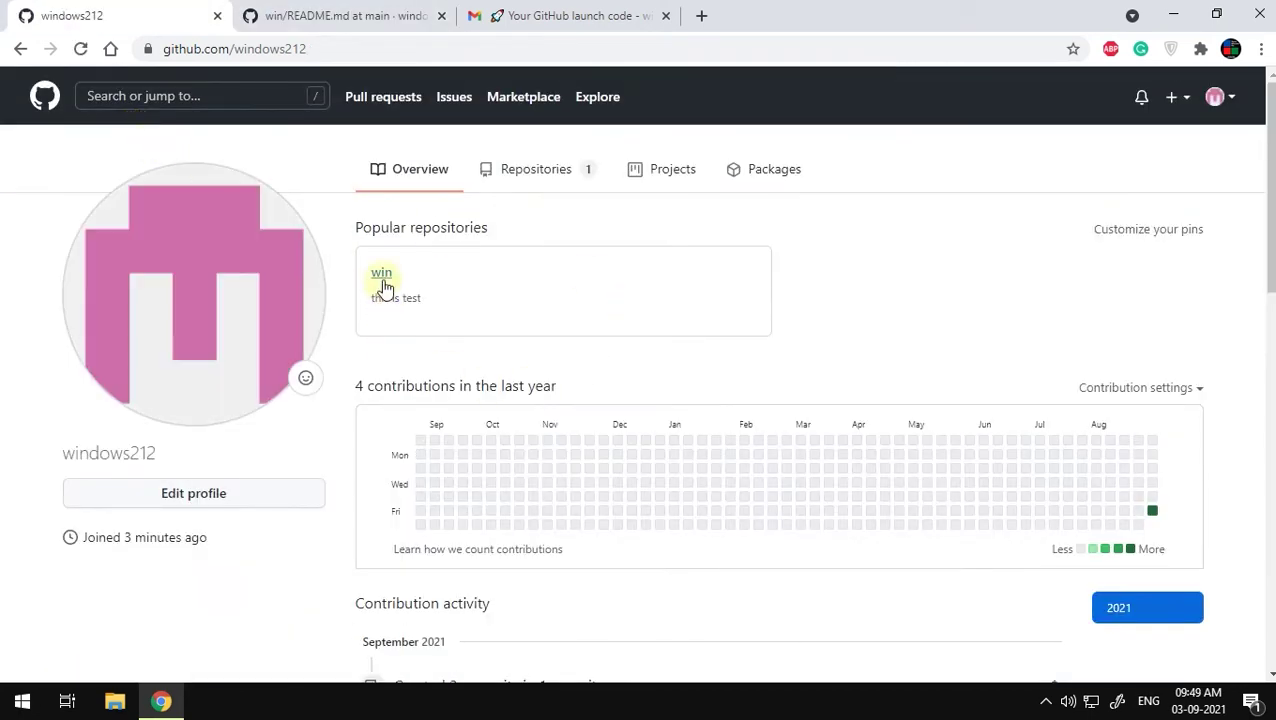
left_click(383, 287)
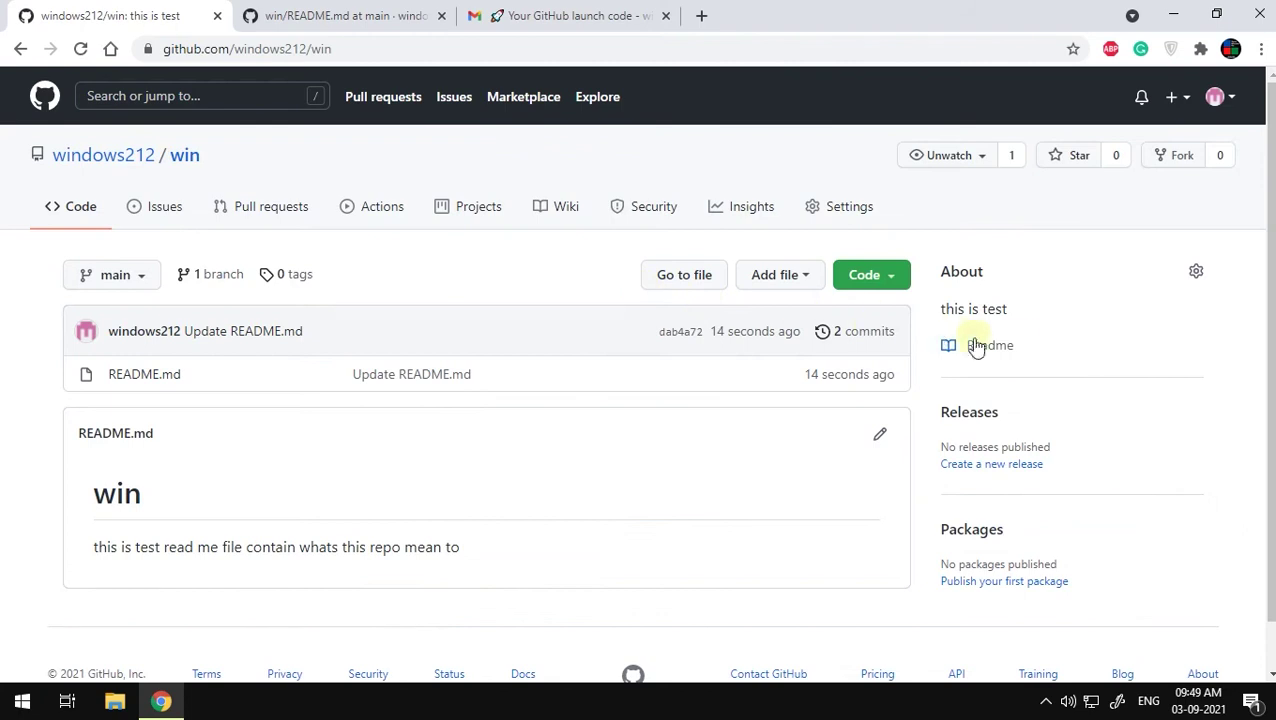
left_click(866, 275)
Step: Add a new file new.html to win containing an <html></html> tag
left_click(858, 274)
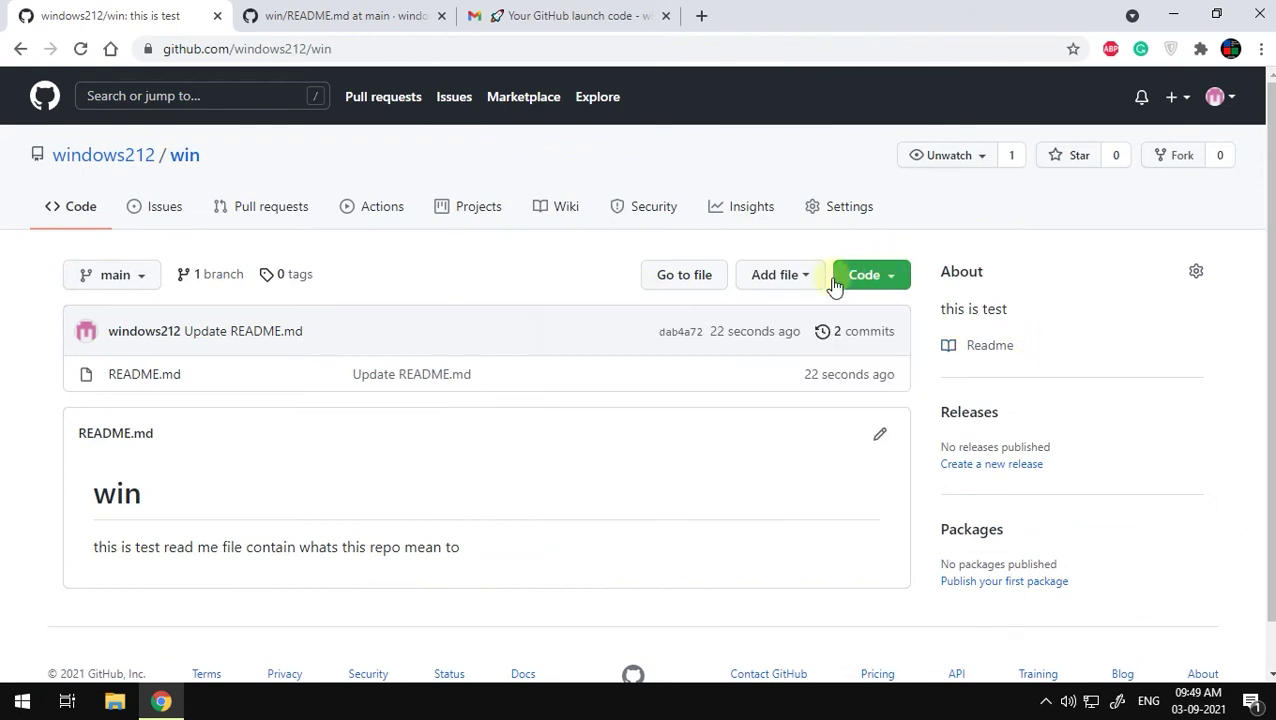
left_click(782, 274)
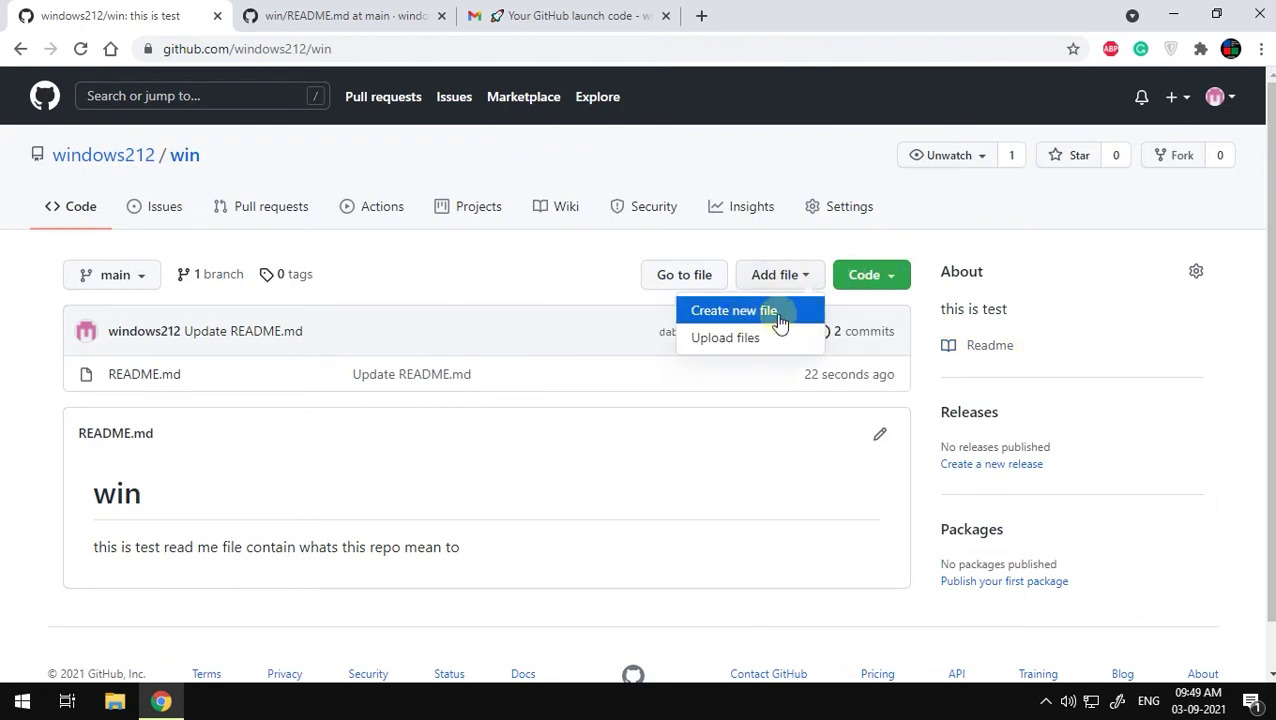
left_click(783, 322)
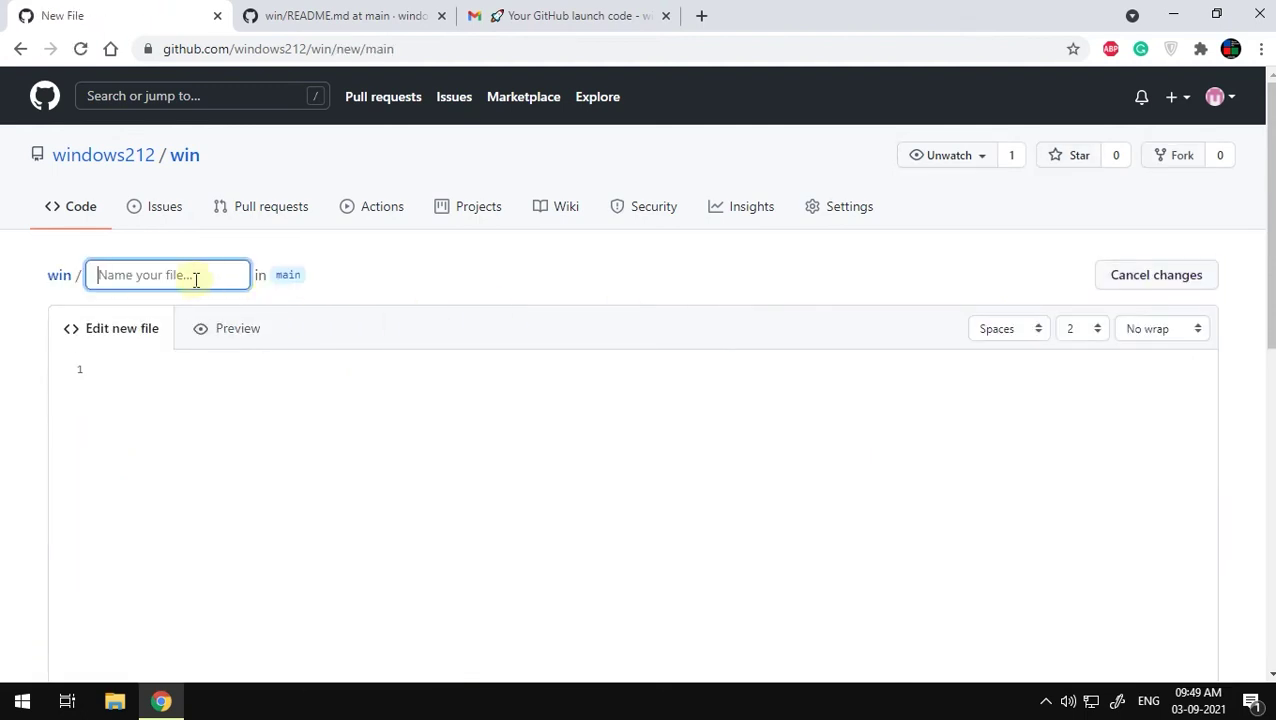
type("new.html")
left_click(121, 366)
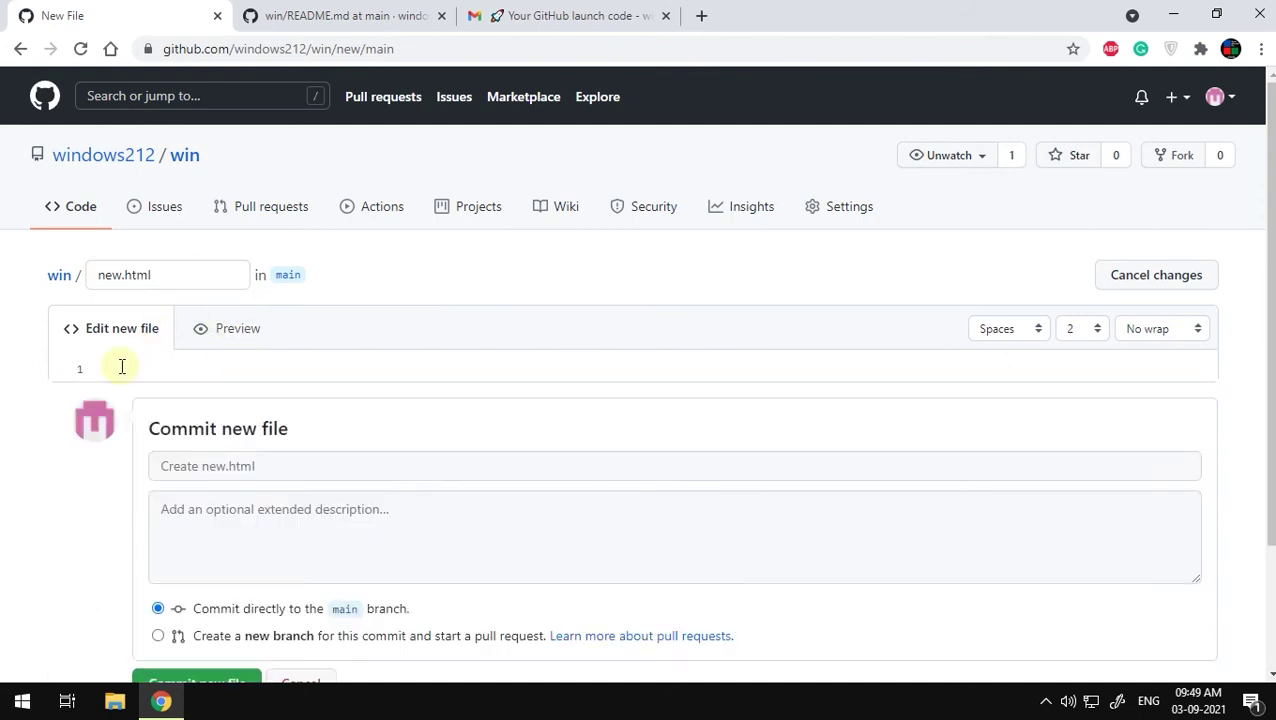
type("<html>")
key("Return")
type("</htm")
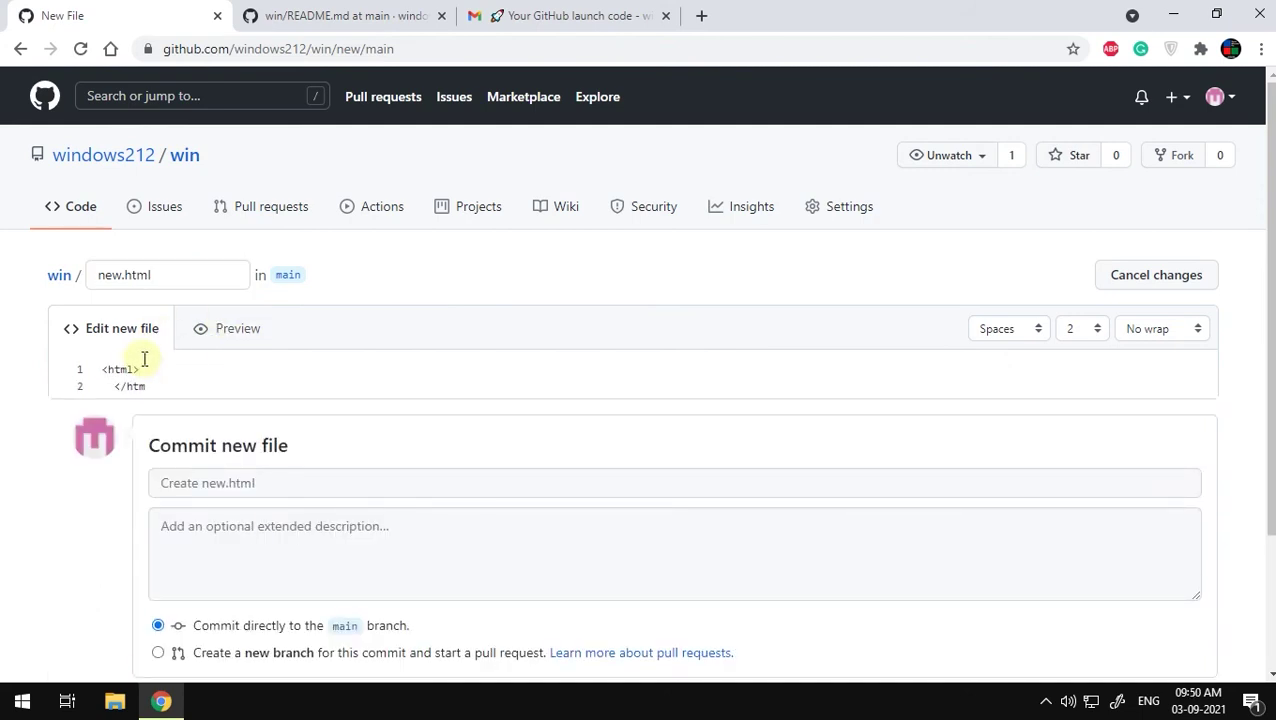
scroll(157, 612, "down", 1)
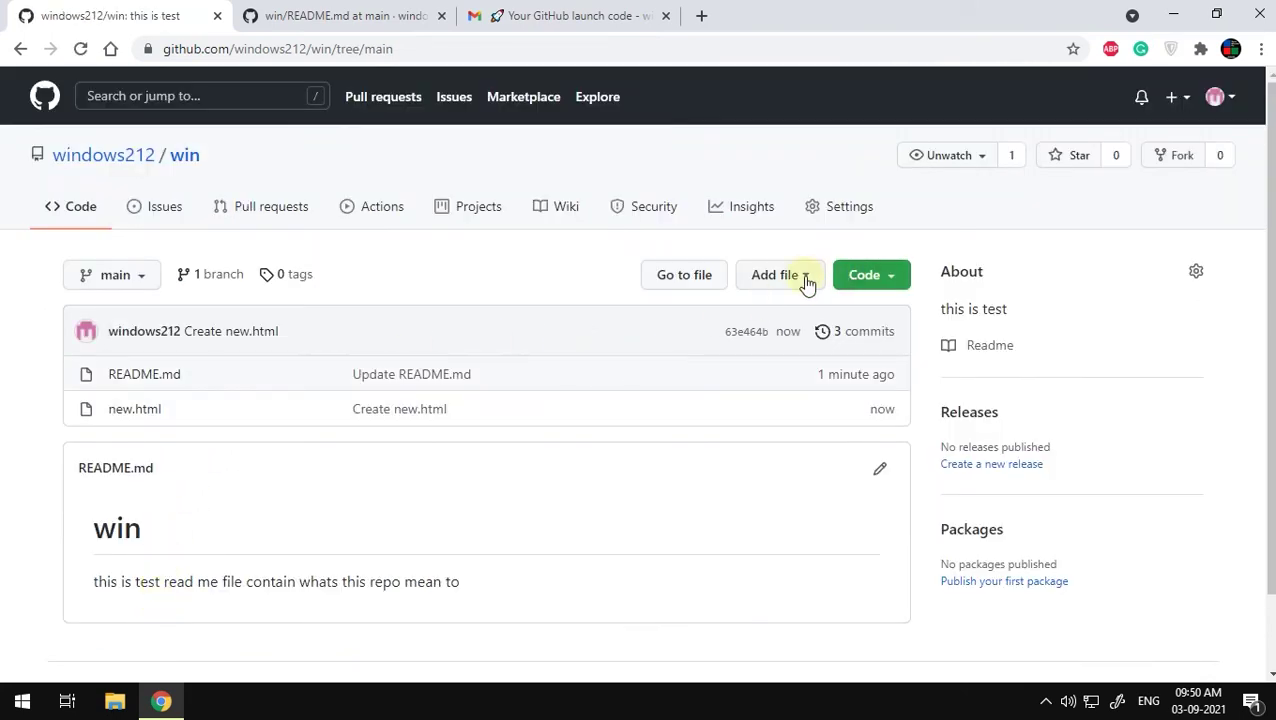
Step: Upload the movies.json file into the win repository and commit it, bringing it to 4 commits
left_click(806, 283)
left_click(737, 344)
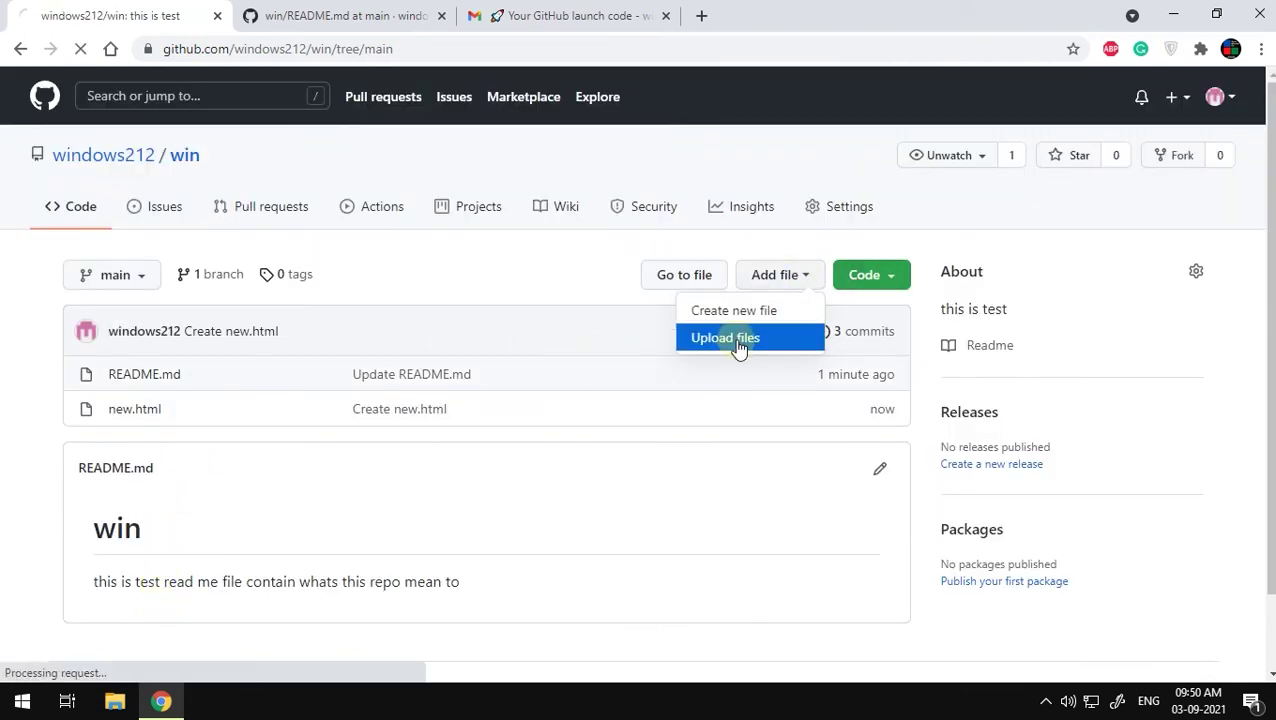
left_click(641, 464)
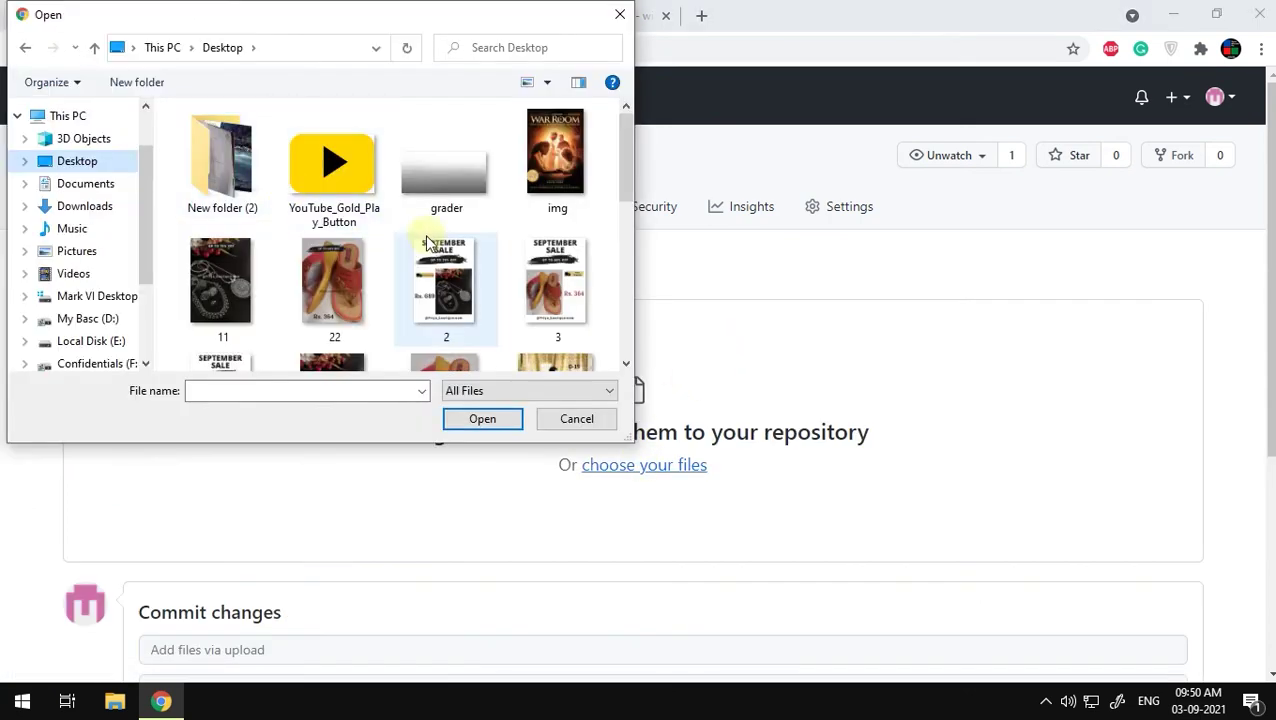
scroll(430, 246, "down", 2)
scroll(430, 246, "down", 2)
scroll(443, 205, "up", 1)
left_click(446, 290)
left_click(462, 420)
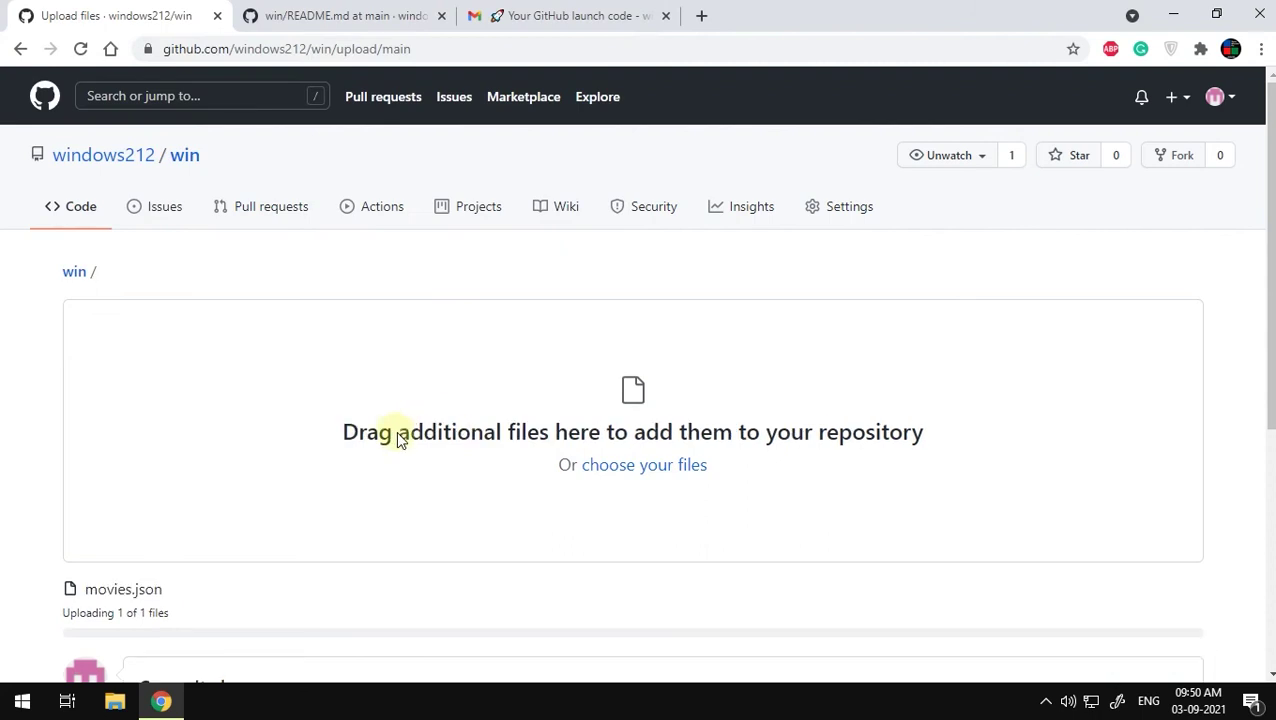
scroll(408, 449, "down", 4)
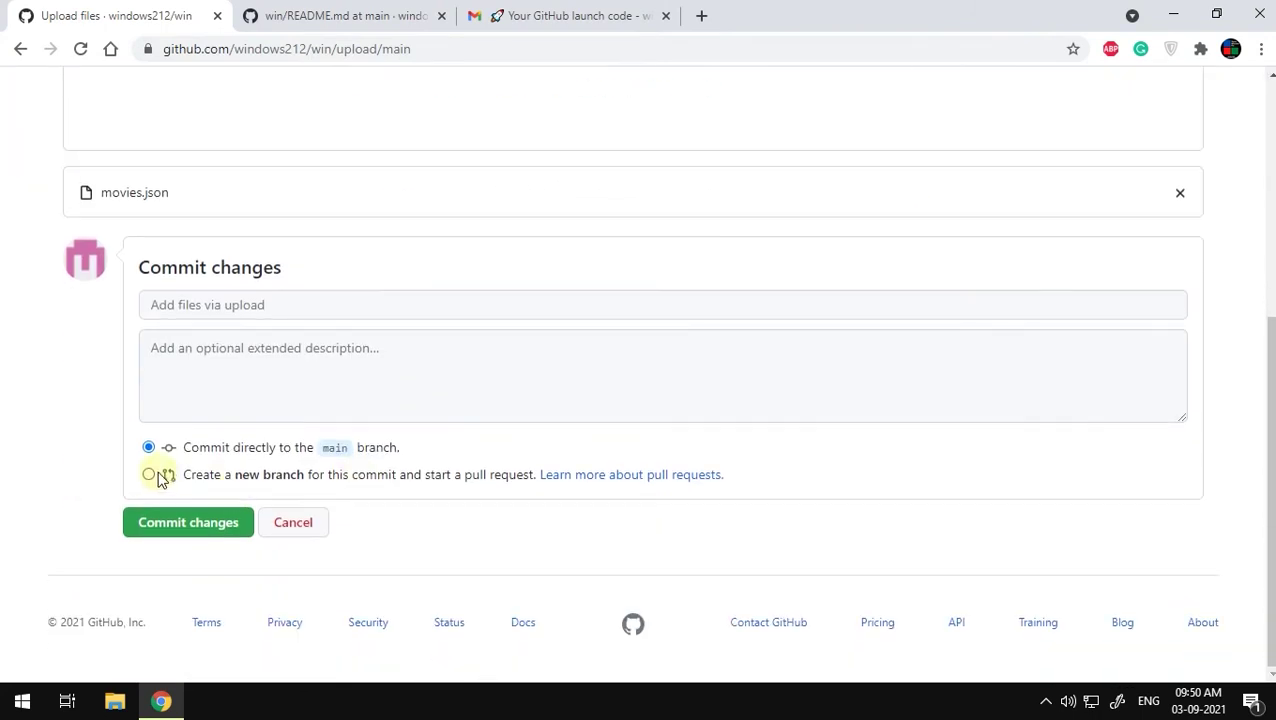
left_click(208, 531)
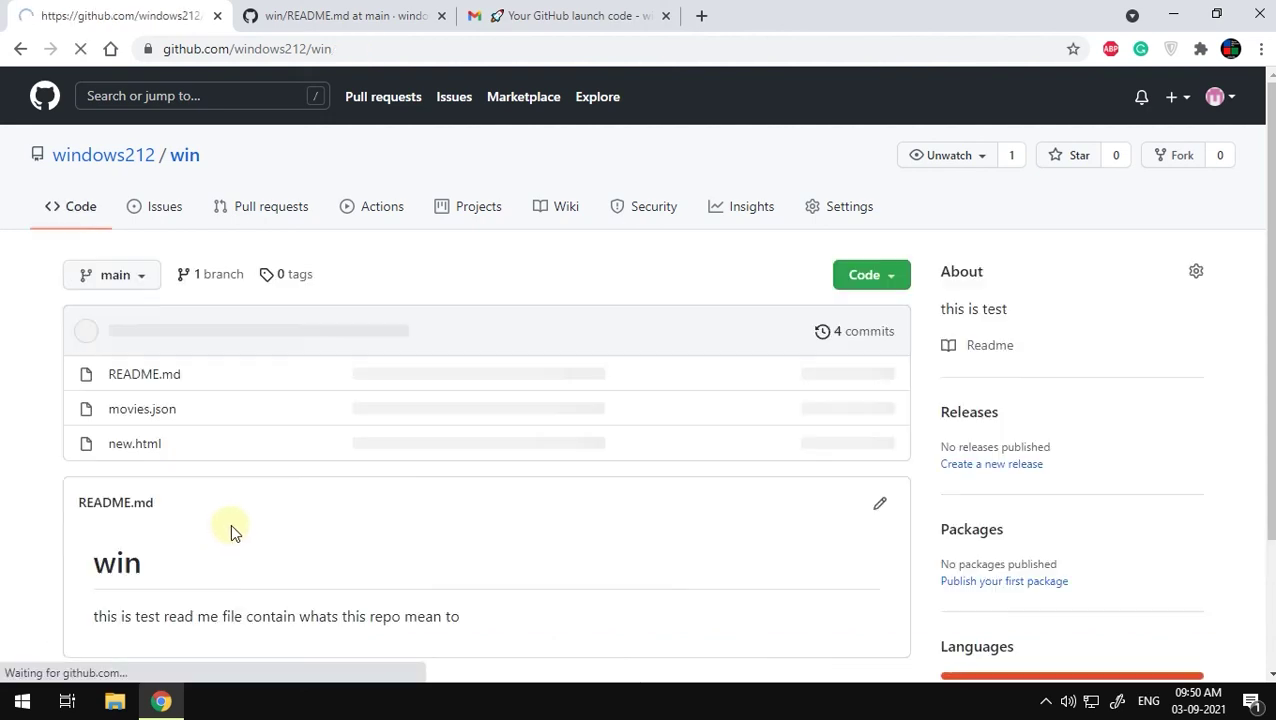
Step: Open movies.json and scroll through its 32 lines of ChristianMovies JSON listing four movies
left_click(156, 412)
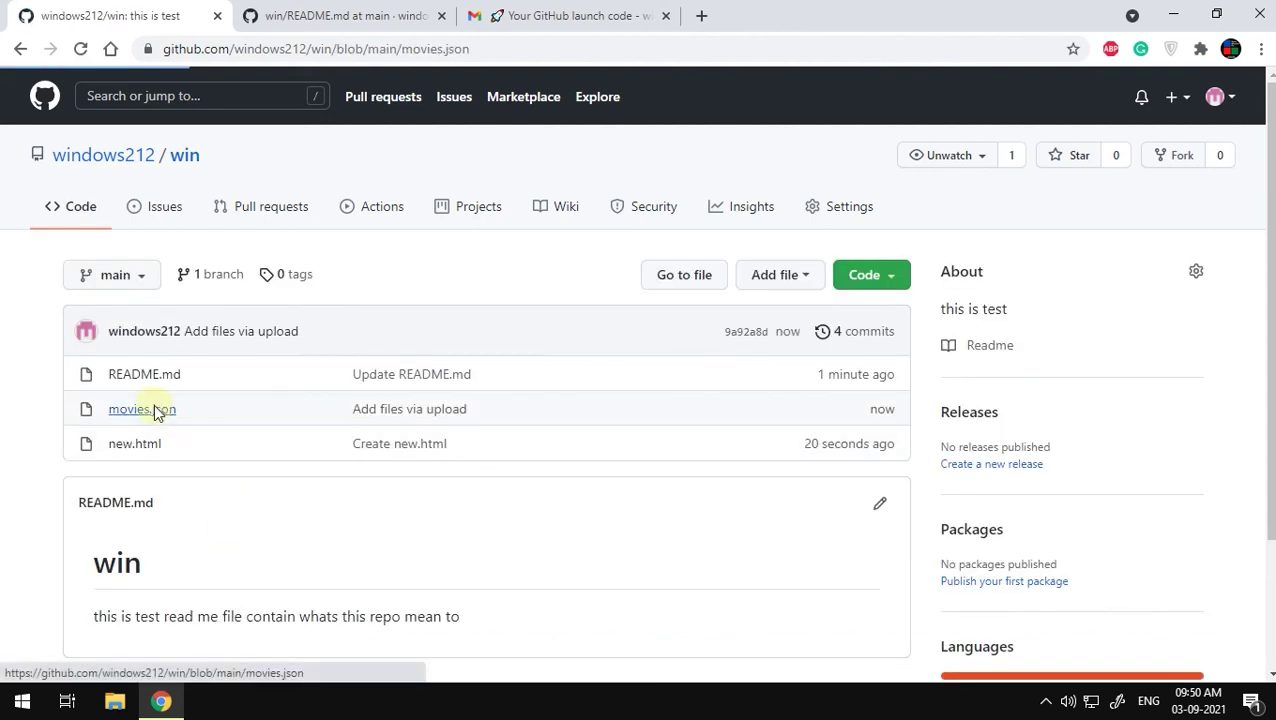
scroll(491, 498, "down", 2)
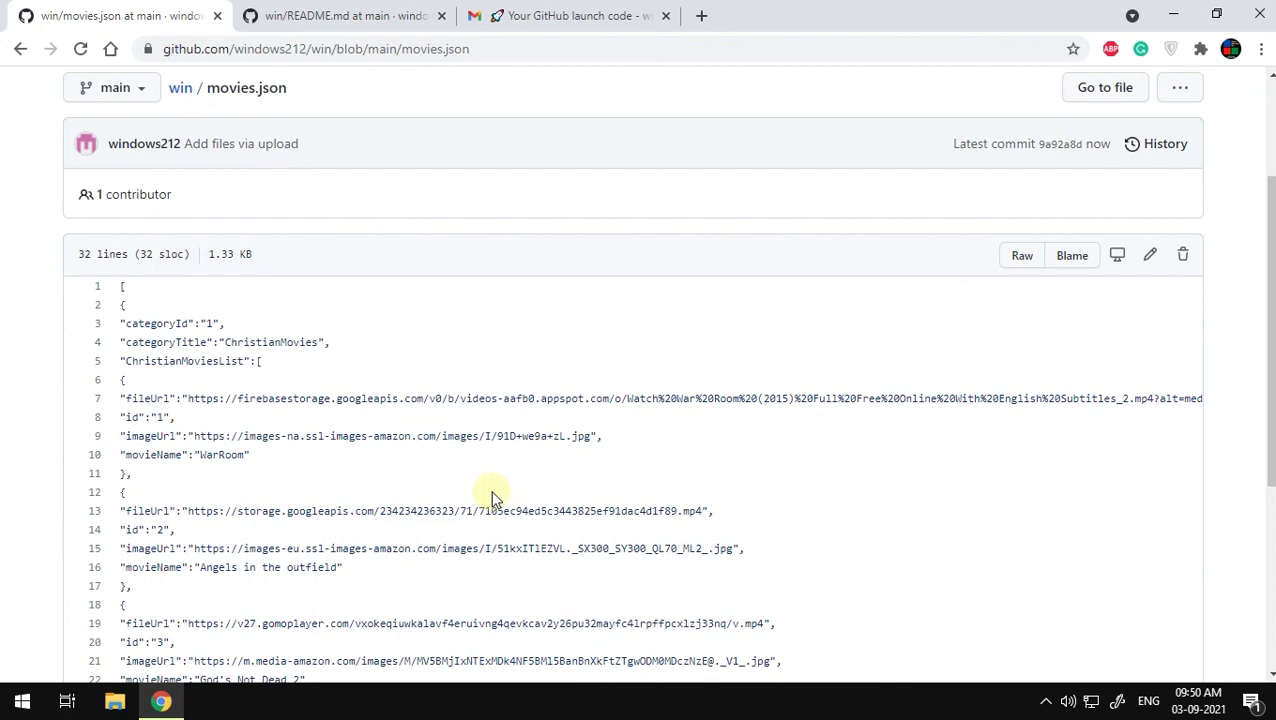
scroll(491, 498, "down", 4)
scroll(495, 497, "up", 6)
scroll(495, 497, "up", 1)
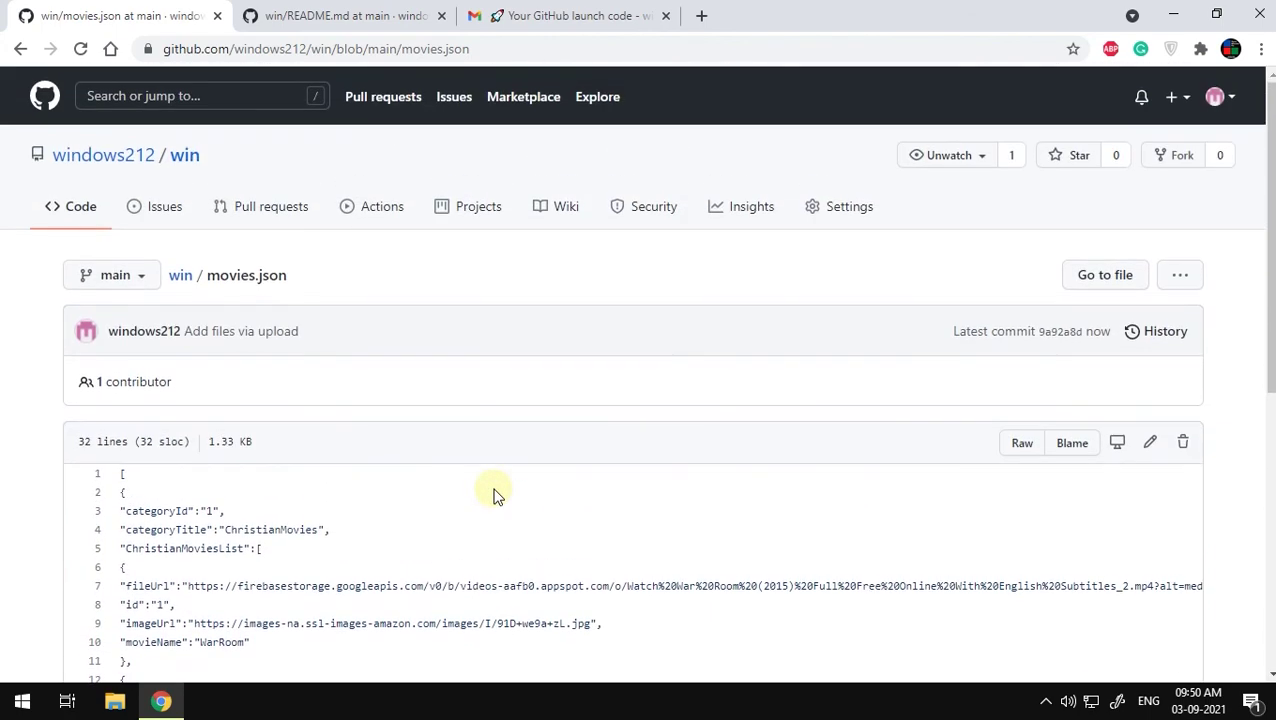
scroll(497, 495, "down", 3)
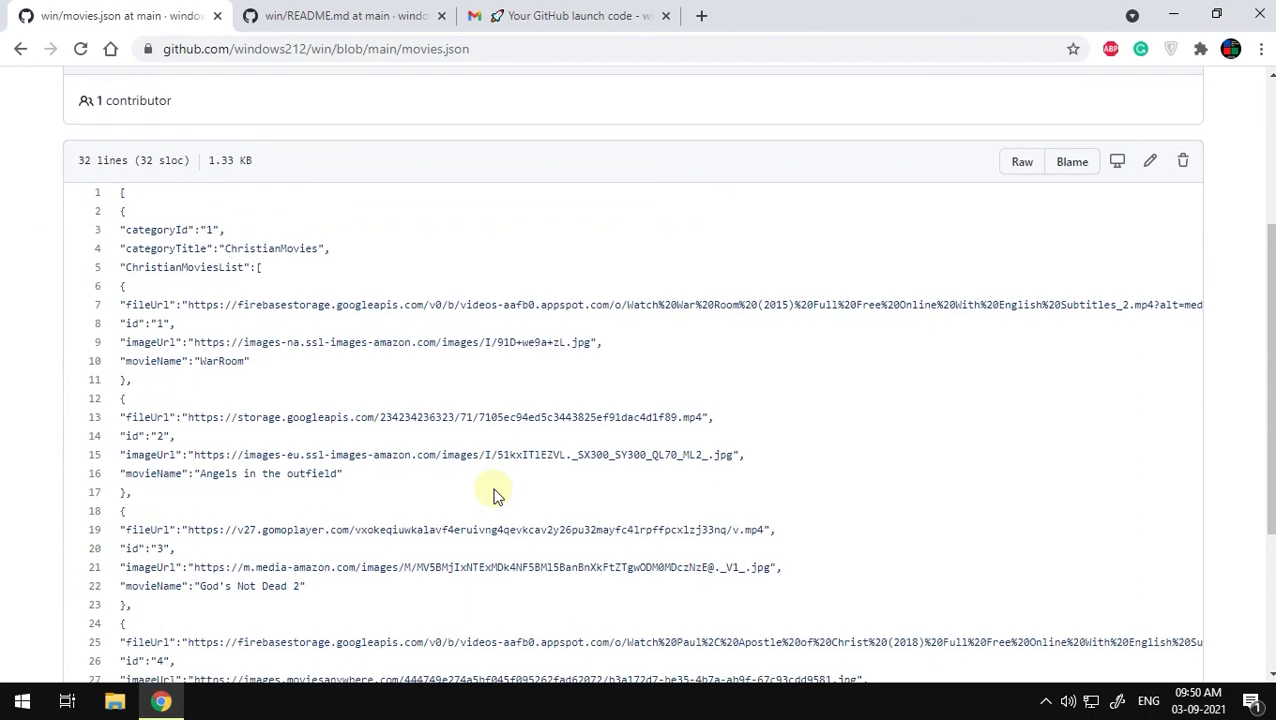
scroll(495, 497, "down", 3)
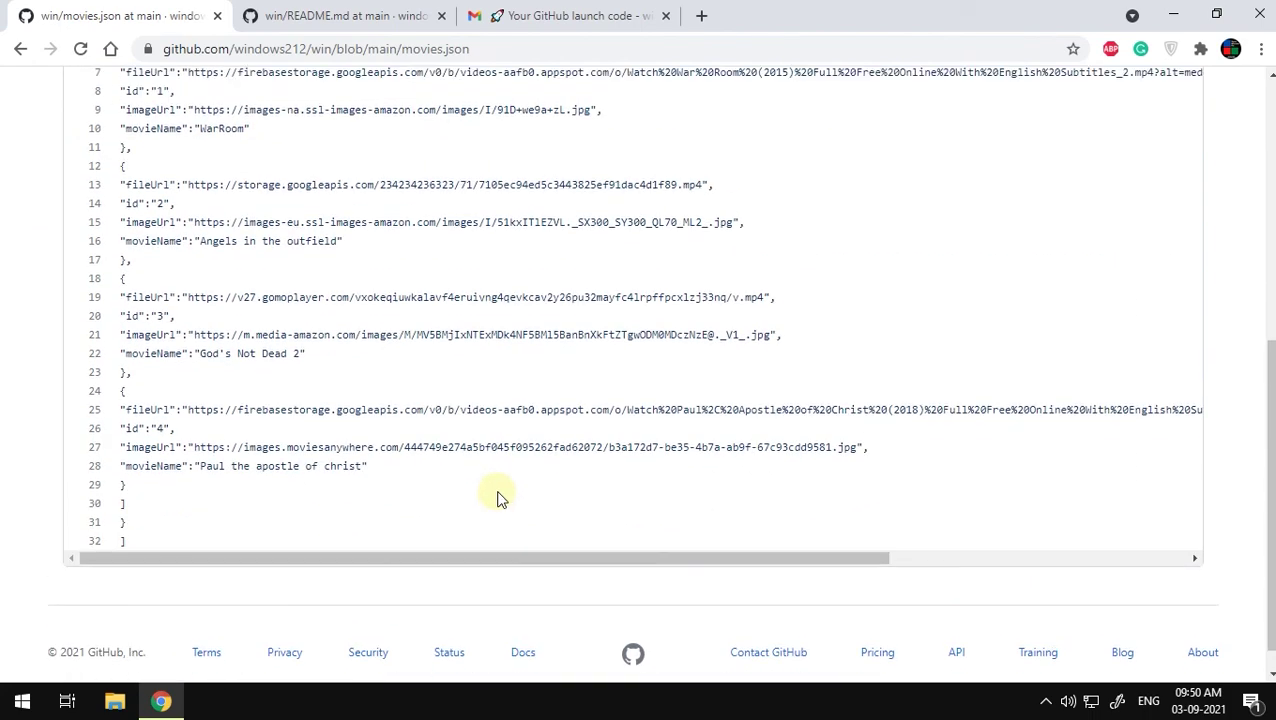